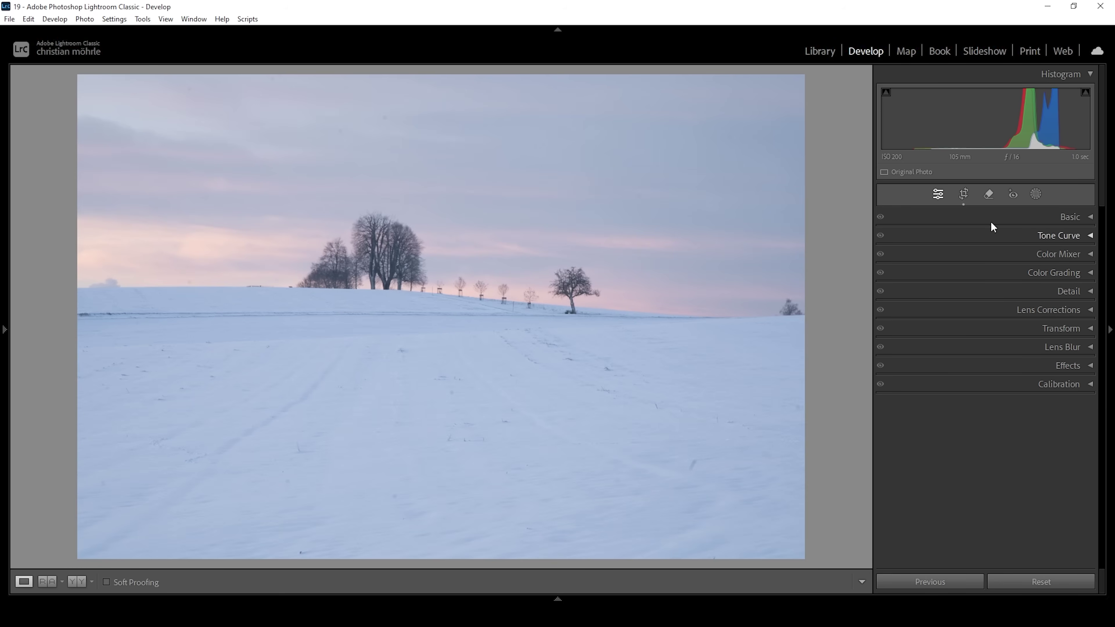
# Step: Set Exposure to -0.65, Shadows to -7, Whites to +47 and Blacks to +23, and warm the white balance temperature to 6850
pyautogui.click(1066, 215)
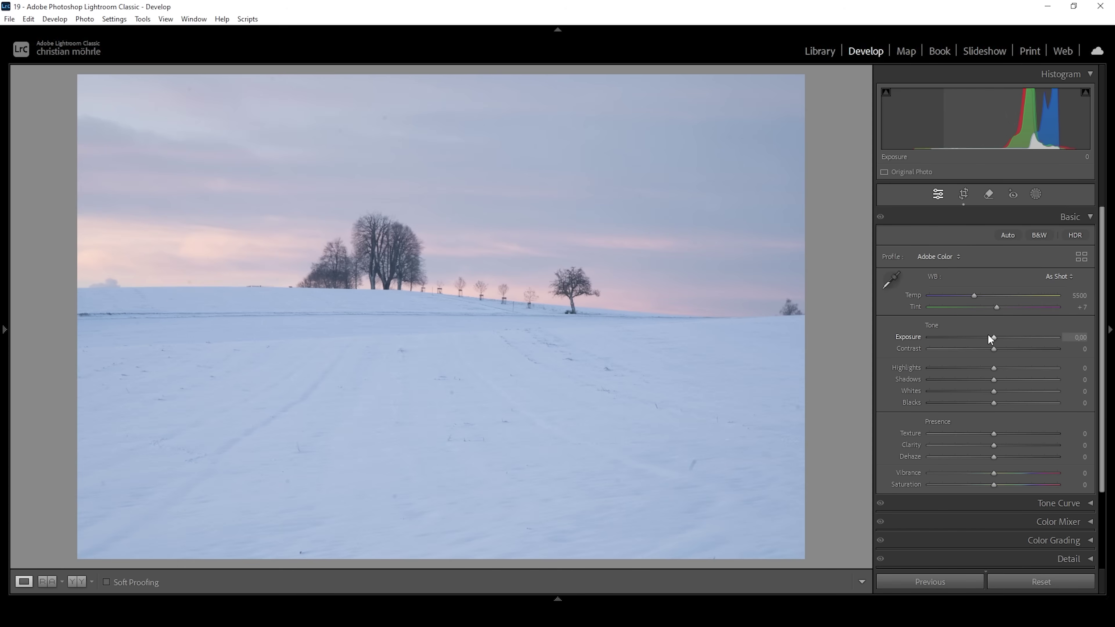
pyautogui.moveTo(994, 336); pyautogui.dragTo(985, 337)
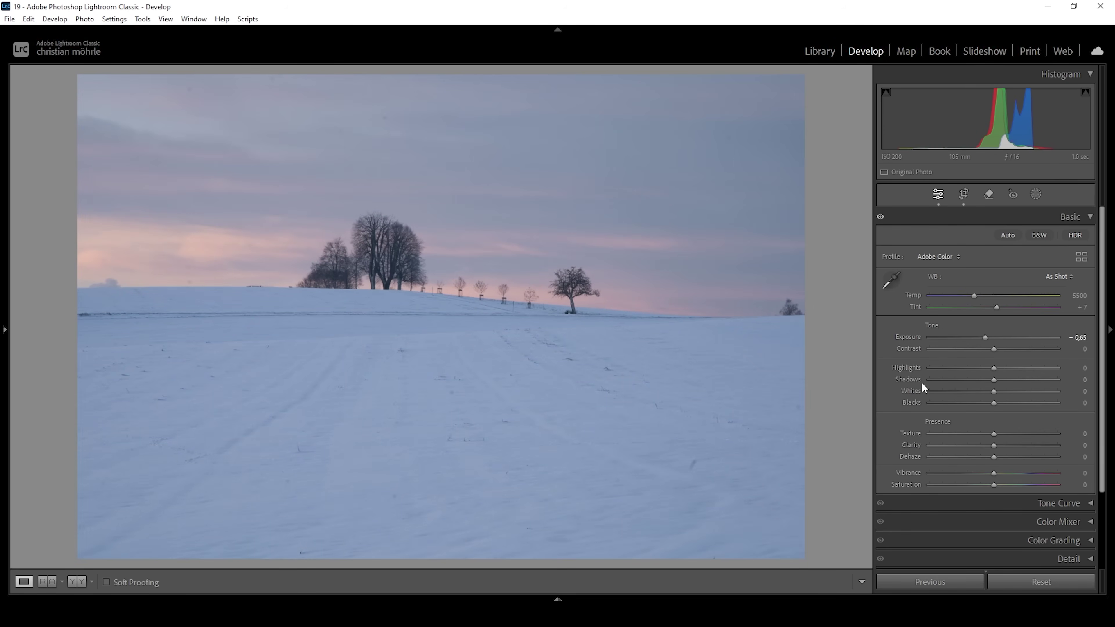
pyautogui.moveTo(993, 392); pyautogui.dragTo(1024, 392)
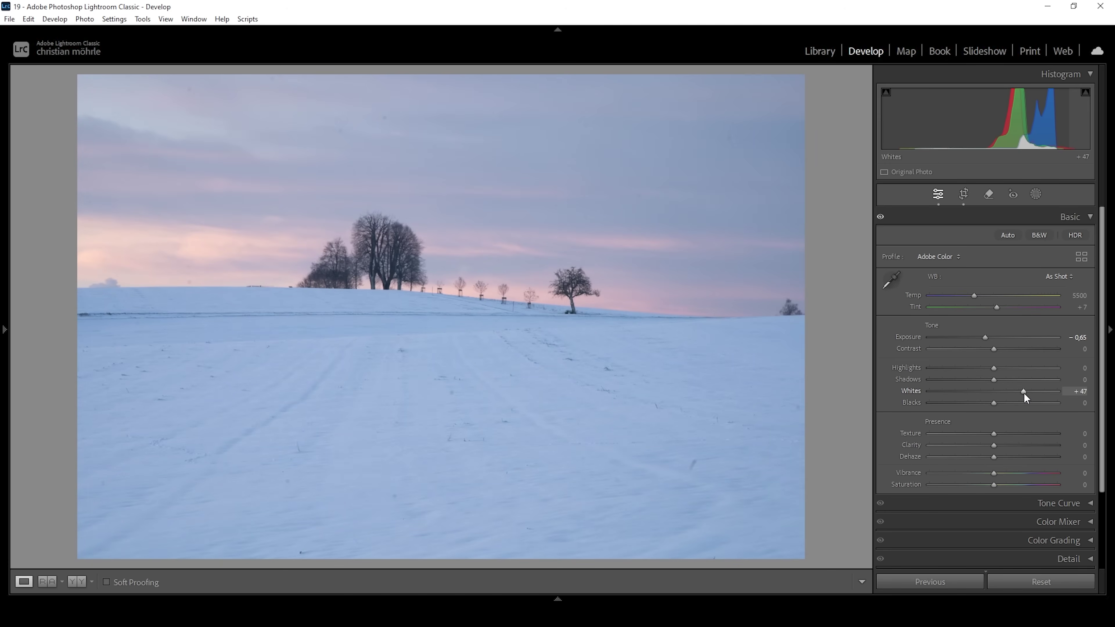
pyautogui.moveTo(993, 405); pyautogui.dragTo(1009, 408)
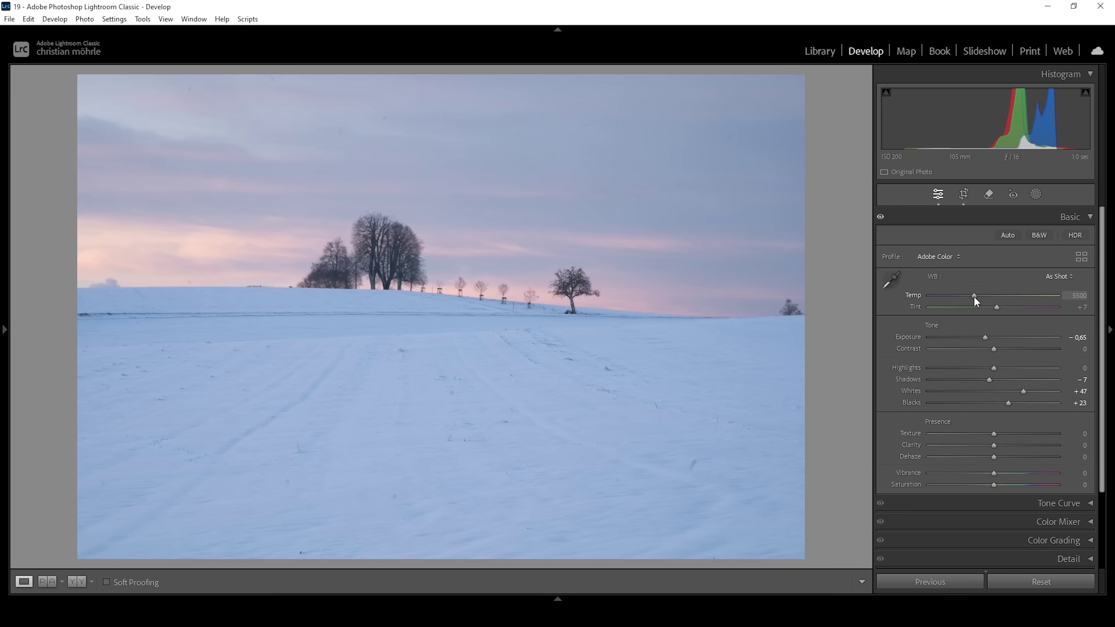
pyautogui.moveTo(974, 296); pyautogui.dragTo(979, 297)
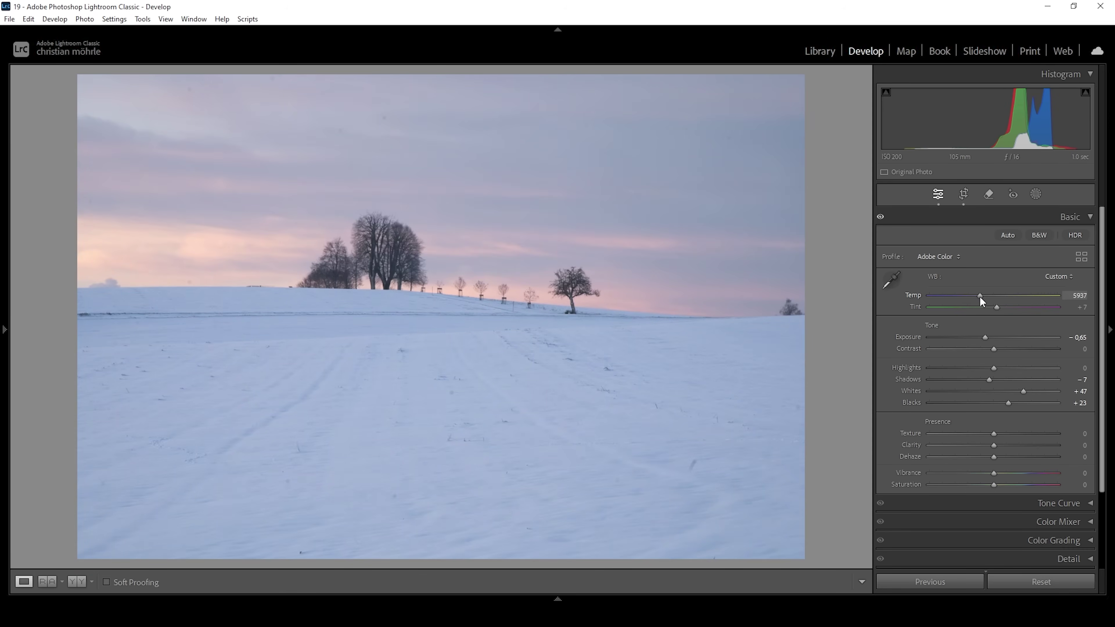
pyautogui.moveTo(979, 298); pyautogui.dragTo(989, 300)
# Step: Set Texture to +6, Clarity to -4 and Vibrance to +8, and compare the photo before and after
pyautogui.scroll(4, 989, 298)
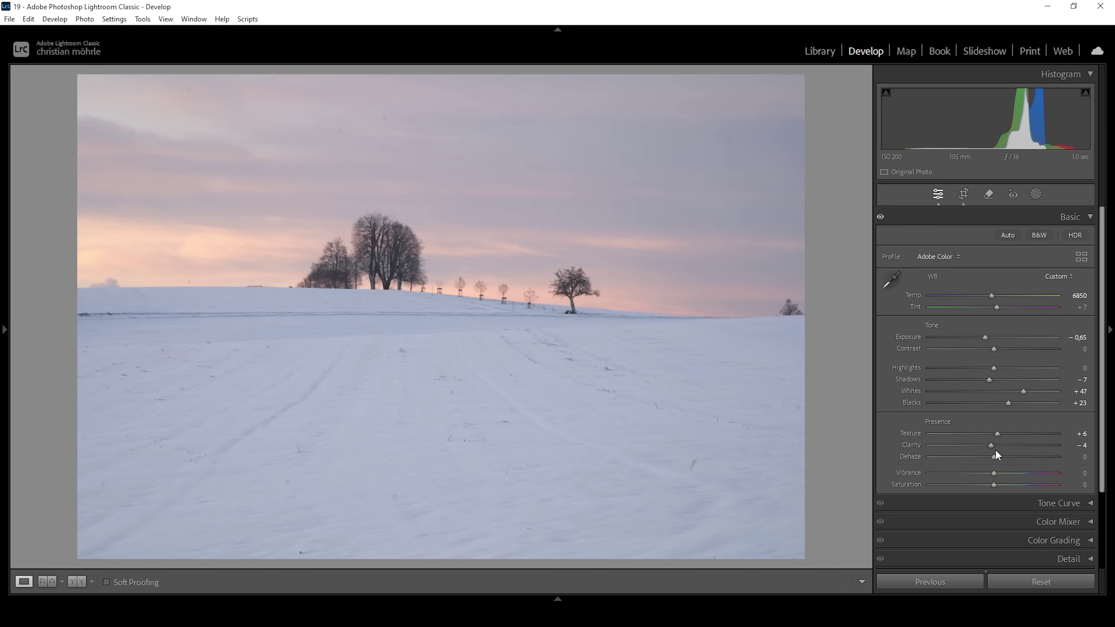
pyautogui.click(998, 473)
pyautogui.click(77, 582)
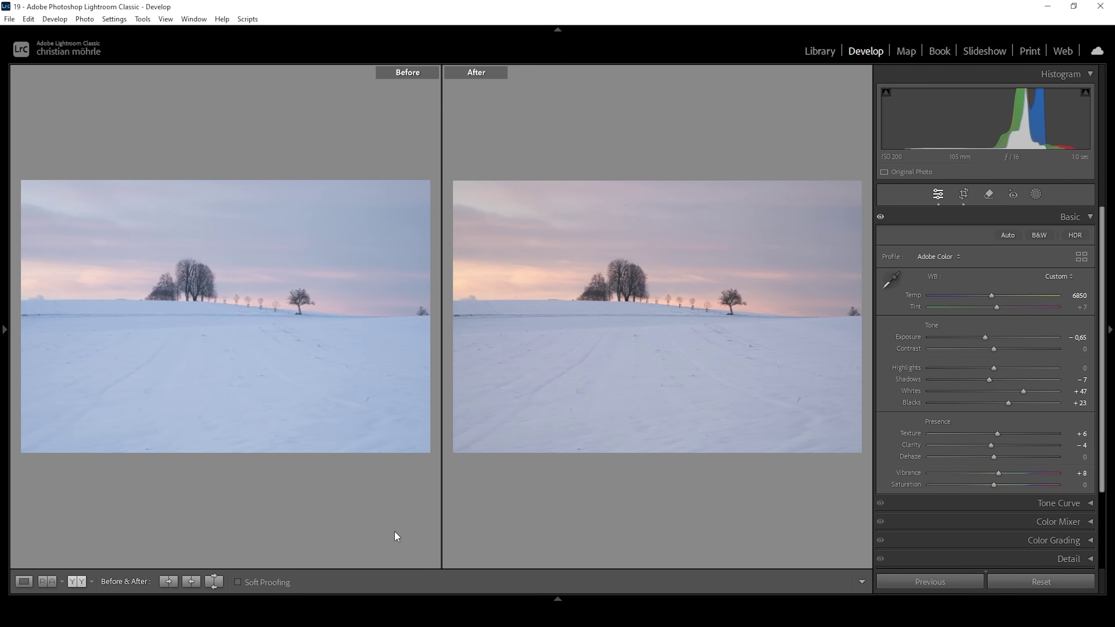
pyautogui.click(20, 582)
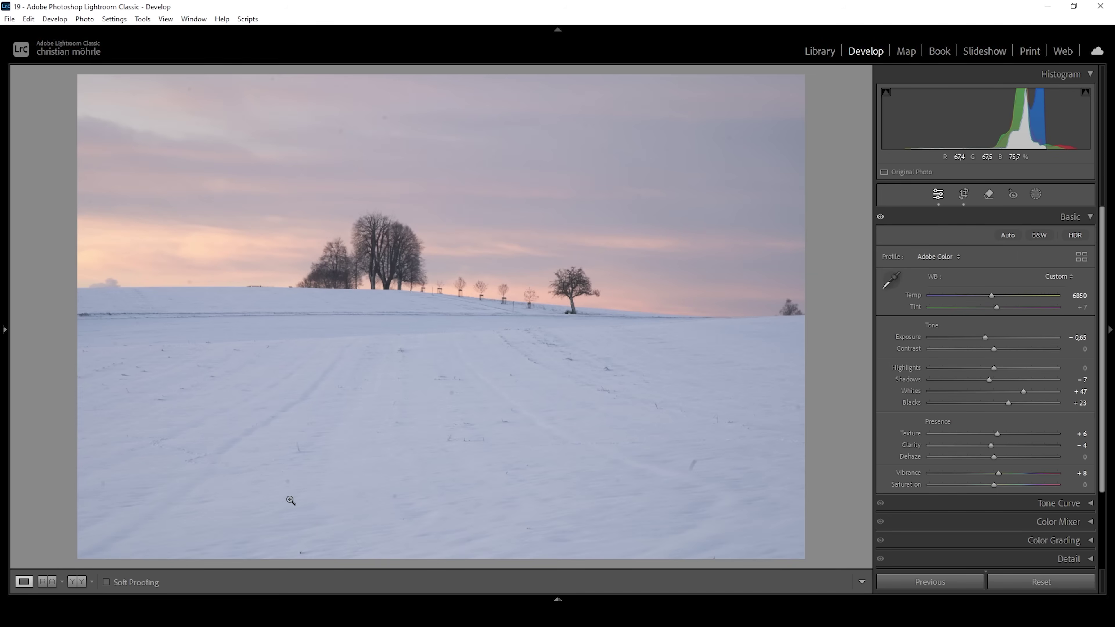
# Step: Create a mask that selects the sky and hide its color overlay
pyautogui.click(1035, 194)
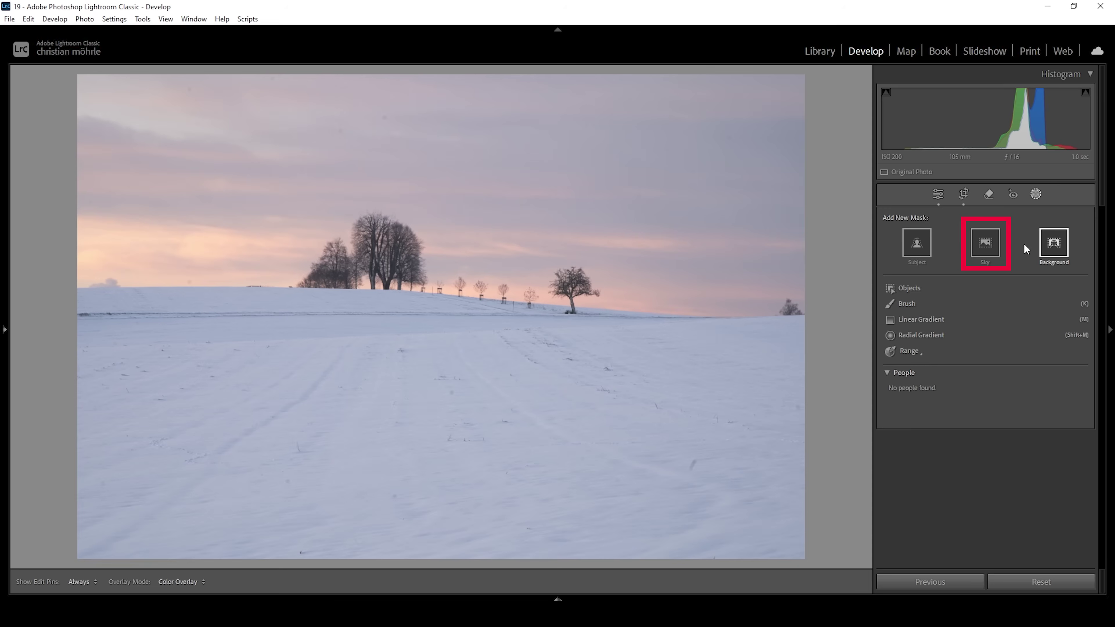
pyautogui.click(995, 246)
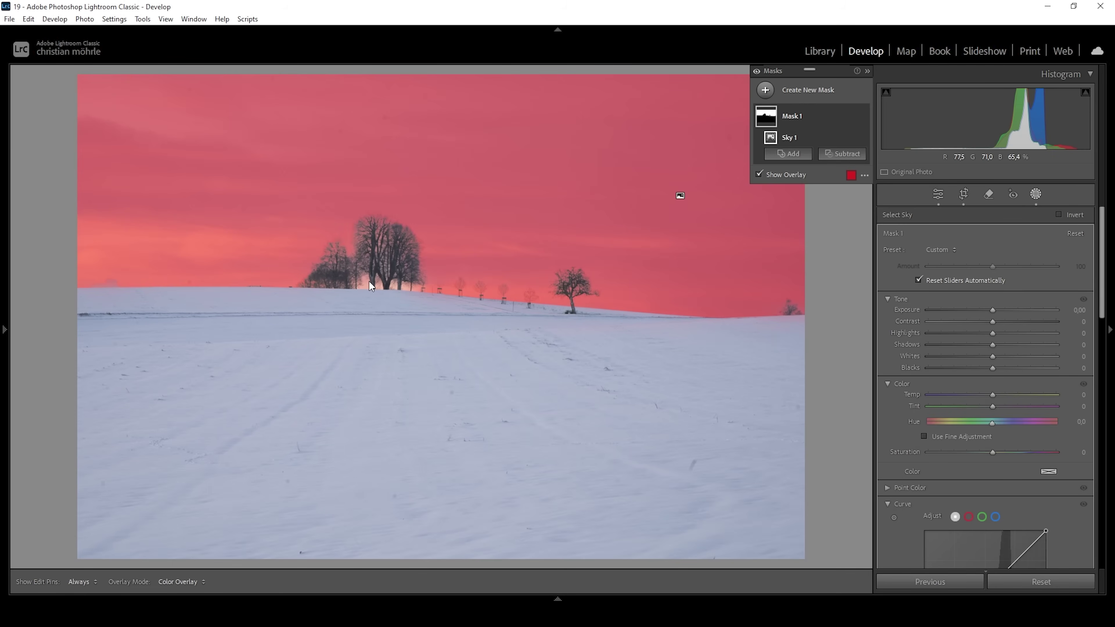
pyautogui.press('o')
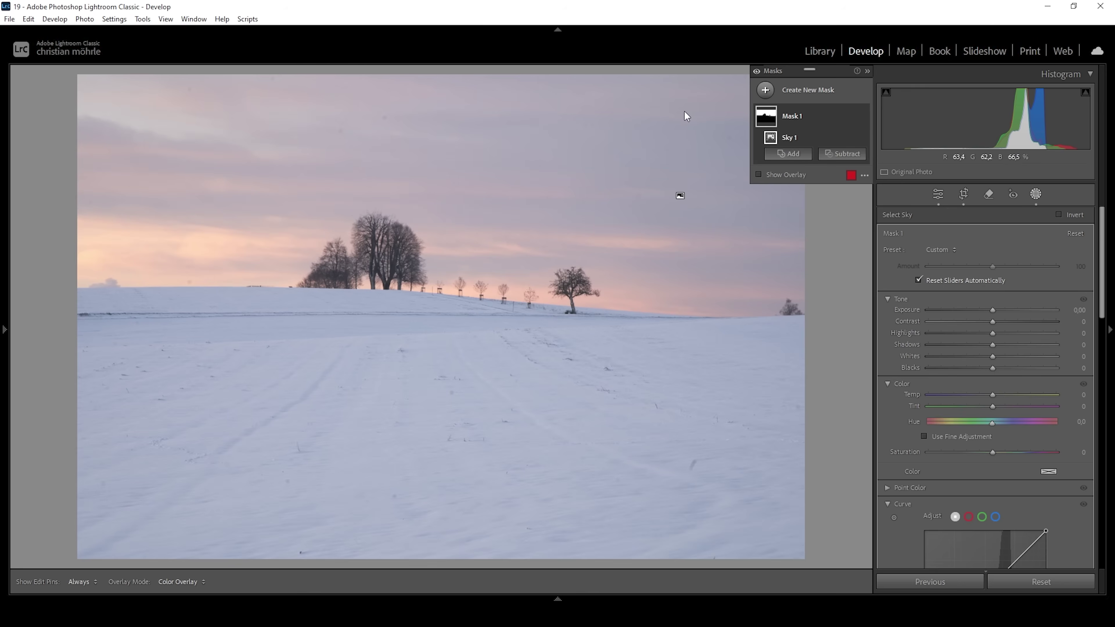
# Step: Shift the white point of the sky mask's red curve to input 235 with output 255
pyautogui.scroll(-5, 1091, 277)
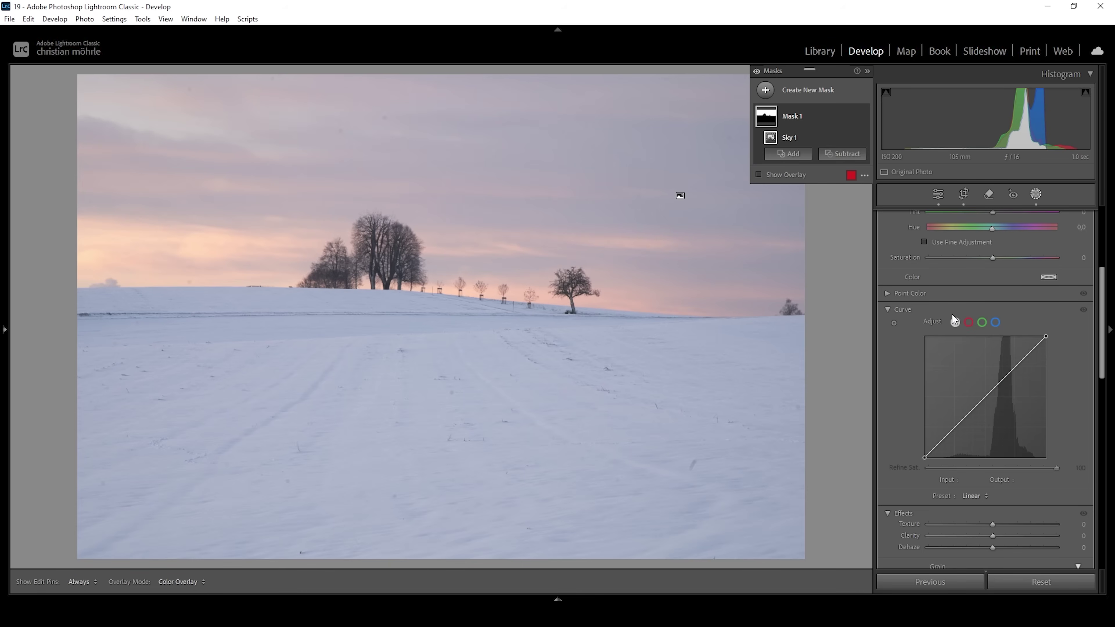
pyautogui.click(969, 323)
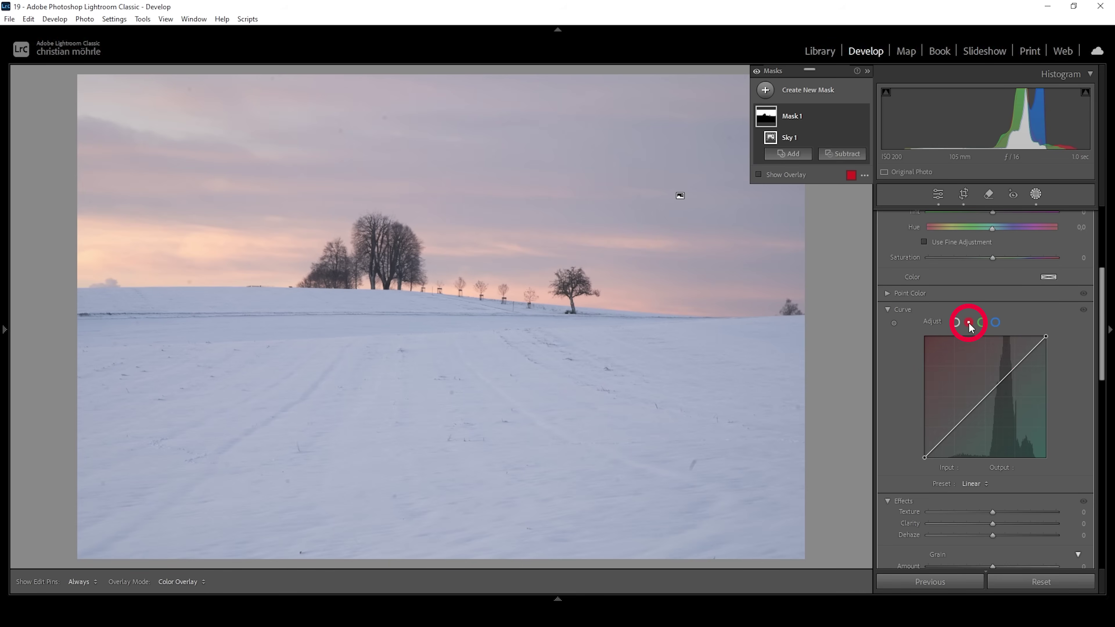
pyautogui.click(1046, 337)
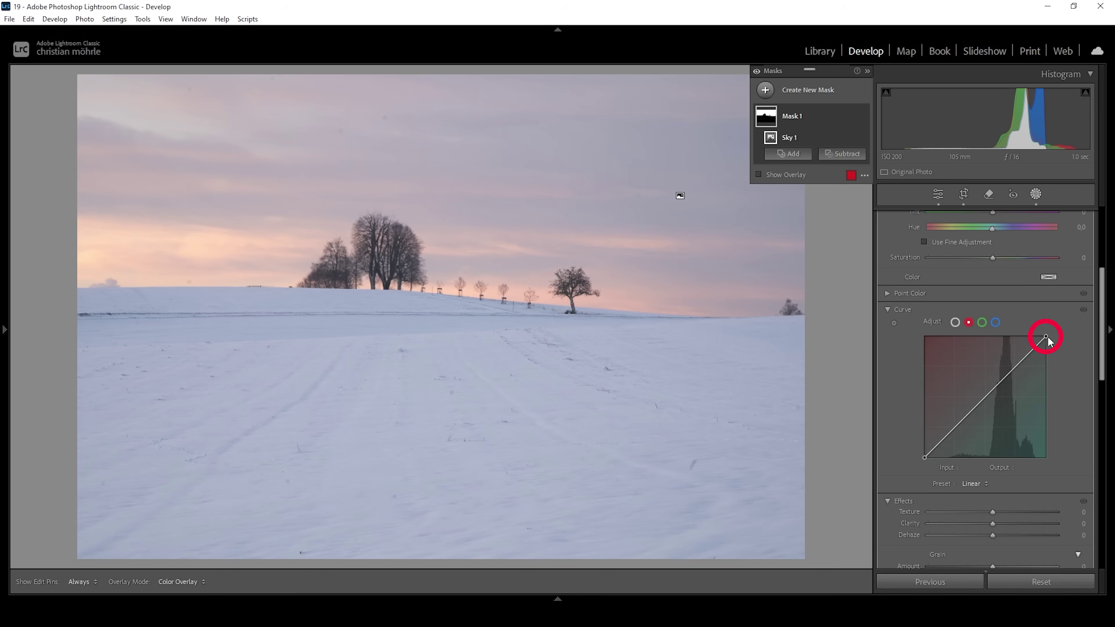
pyautogui.moveTo(1054, 336); pyautogui.dragTo(1047, 338)
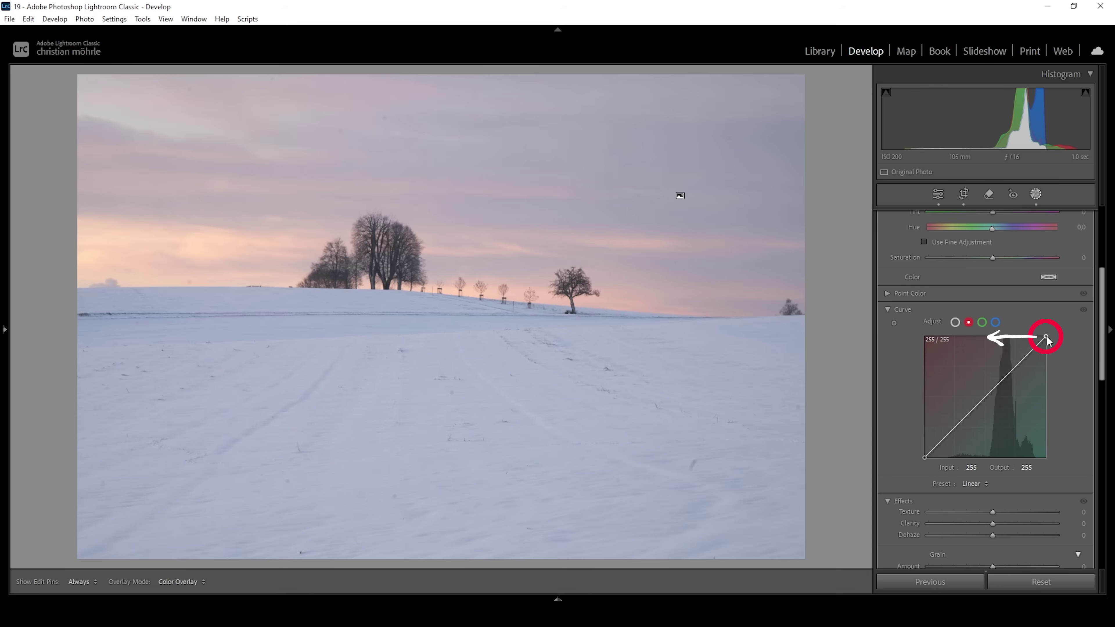
pyautogui.moveTo(1046, 337); pyautogui.dragTo(1042, 335)
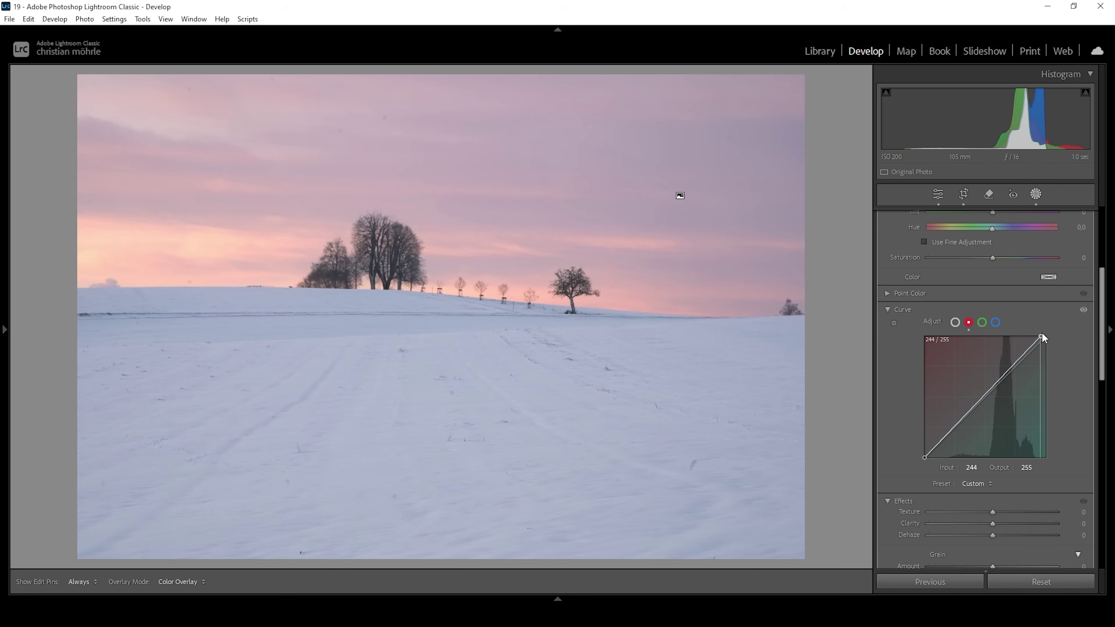
pyautogui.moveTo(1042, 333); pyautogui.dragTo(1037, 334)
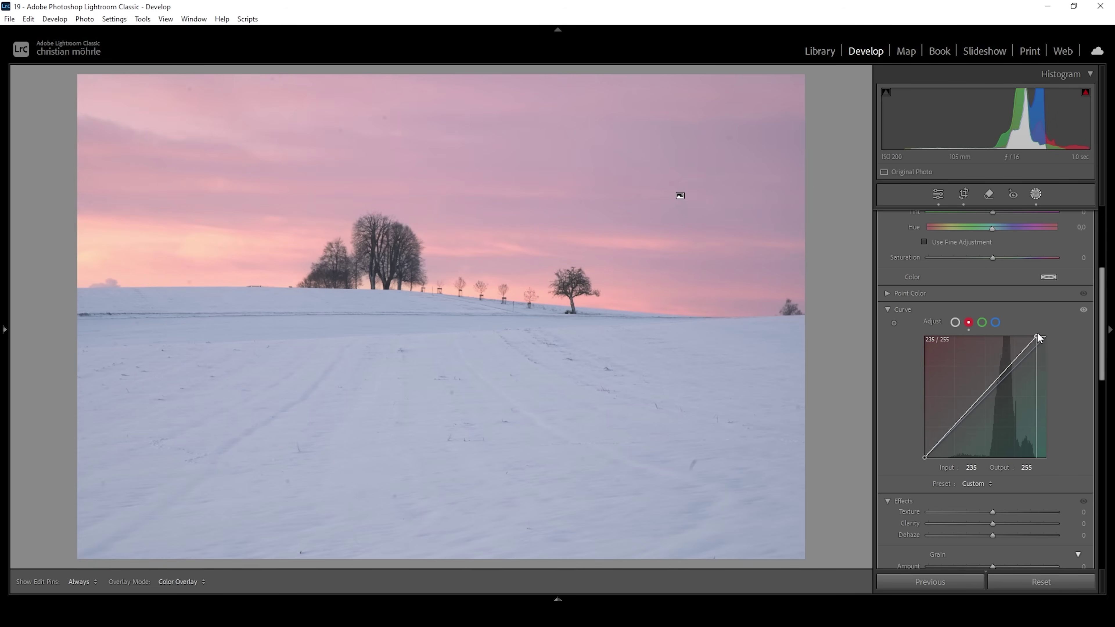
pyautogui.moveTo(1037, 337); pyautogui.dragTo(1037, 337)
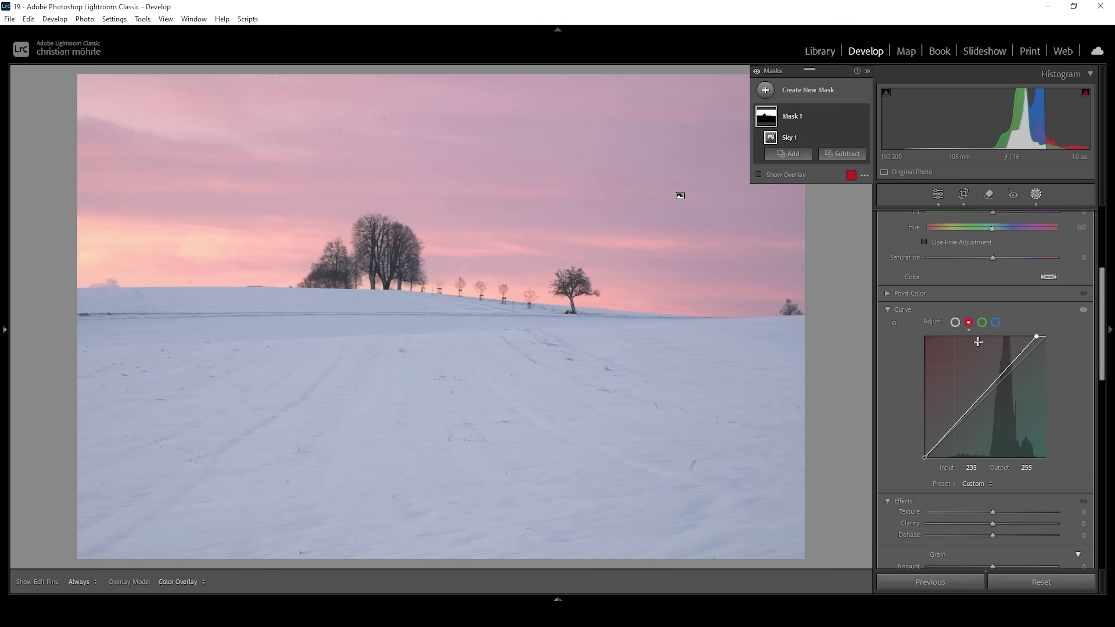
# Step: Lower the white point of the sky mask's blue curve to output 247 at input 255
pyautogui.click(995, 323)
pyautogui.click(994, 324)
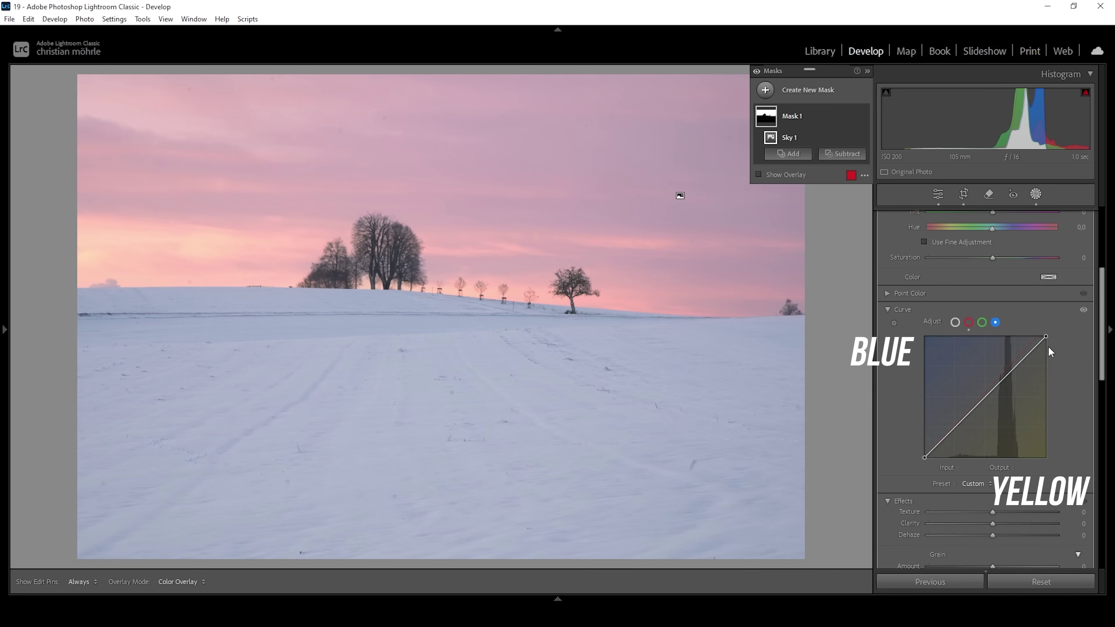
pyautogui.moveTo(1046, 335); pyautogui.dragTo(1046, 337)
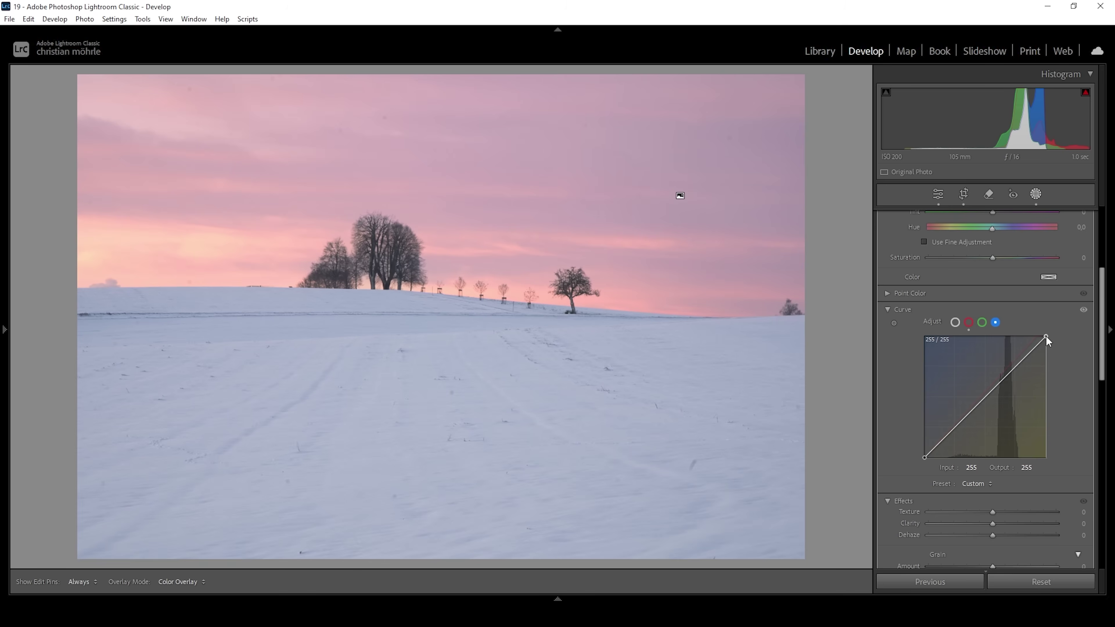
pyautogui.moveTo(1046, 336); pyautogui.dragTo(1029, 336)
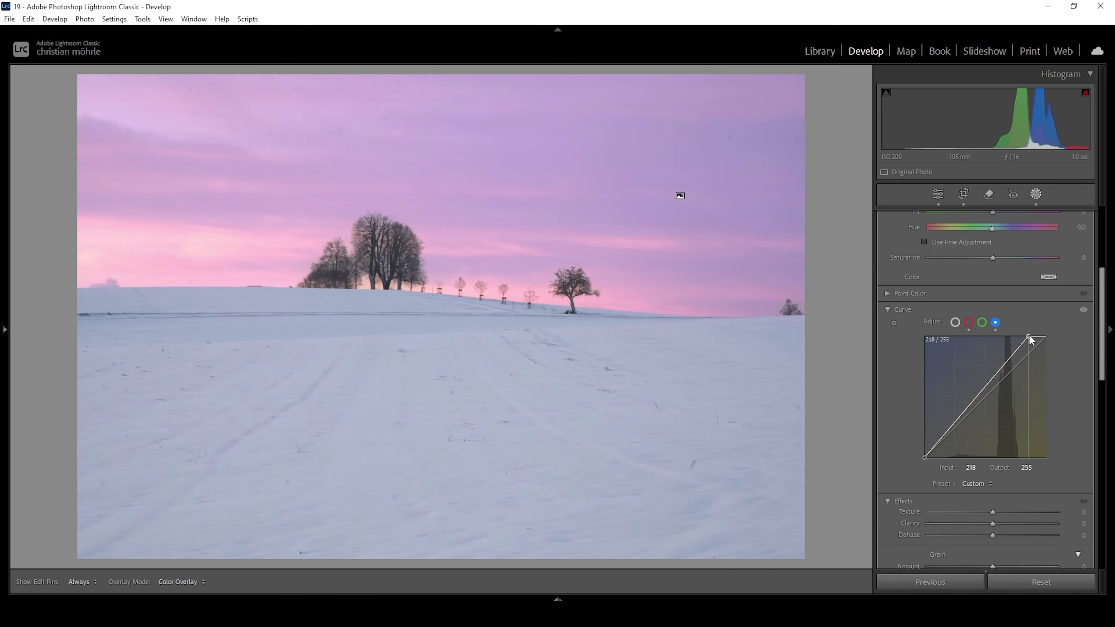
pyautogui.moveTo(1030, 338); pyautogui.dragTo(1051, 341)
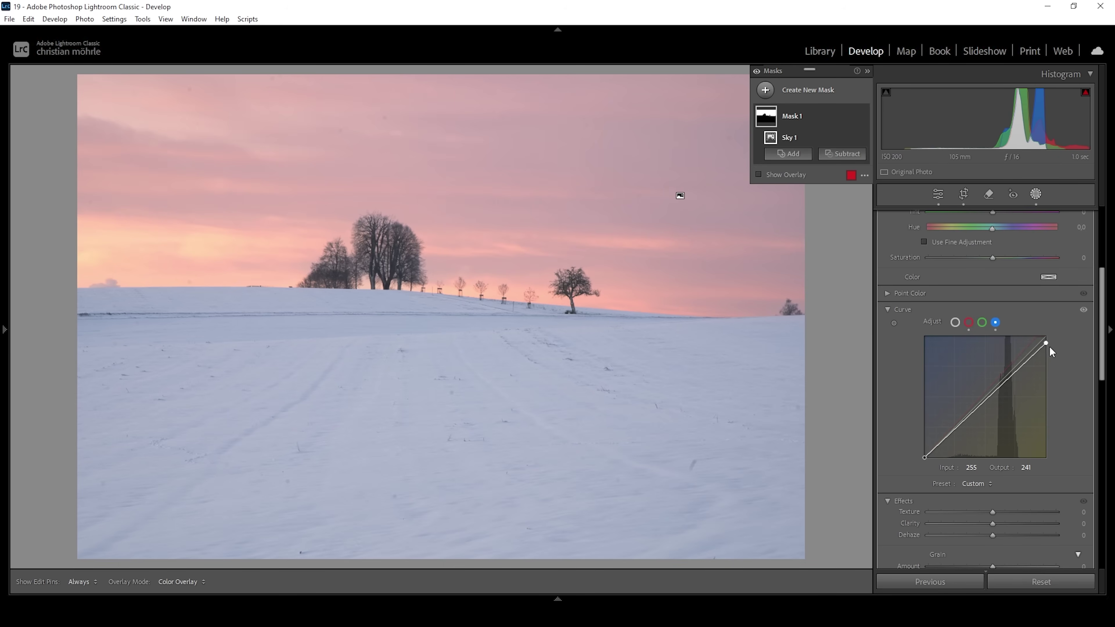
pyautogui.hotkey('shift', 't')
pyautogui.moveTo(1047, 341); pyautogui.dragTo(1049, 339)
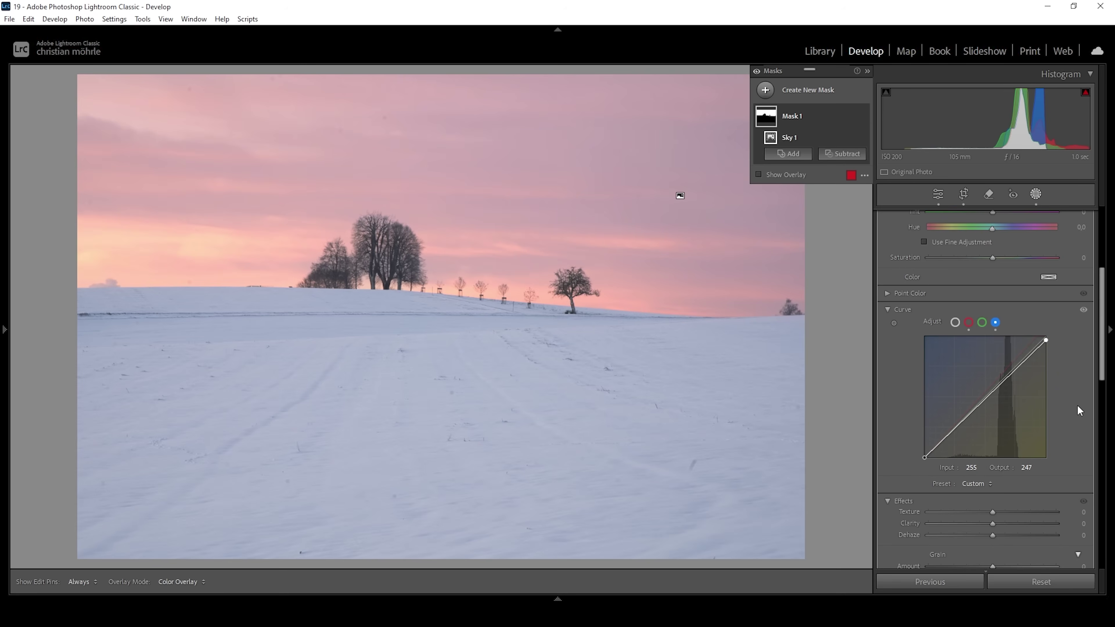
# Step: Hide and show the sky mask again to compare the sky with and without the curve adjustments
pyautogui.moveTo(862, 116)
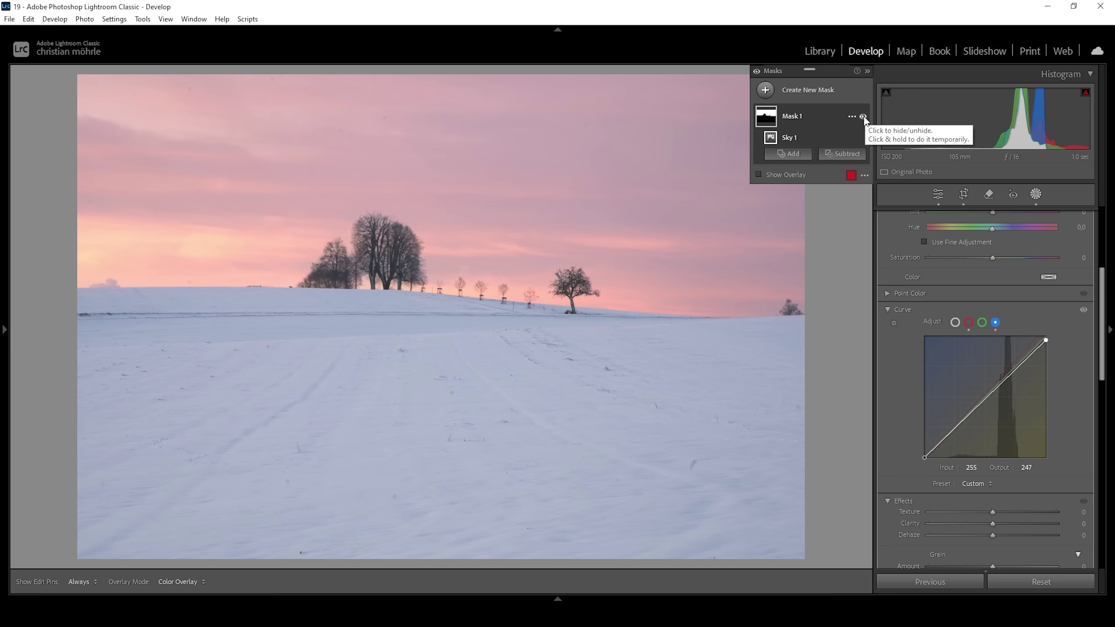
pyautogui.click(862, 116)
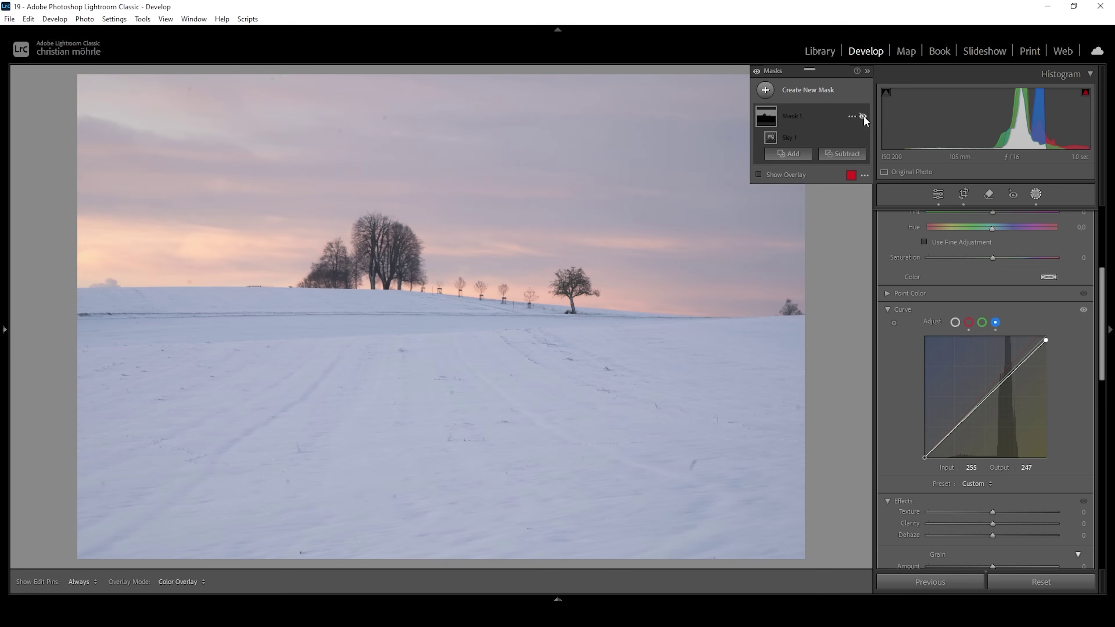
pyautogui.click(863, 116)
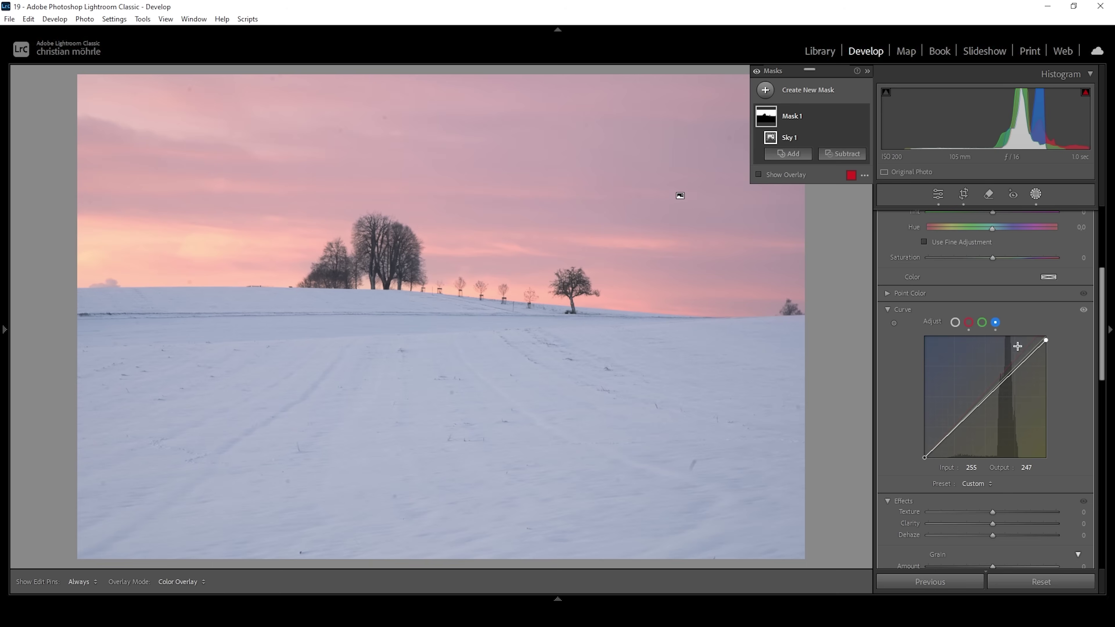
# Step: Try lowering the white point of the sky mask's green curve to output 235, and restore it to 255
pyautogui.click(982, 323)
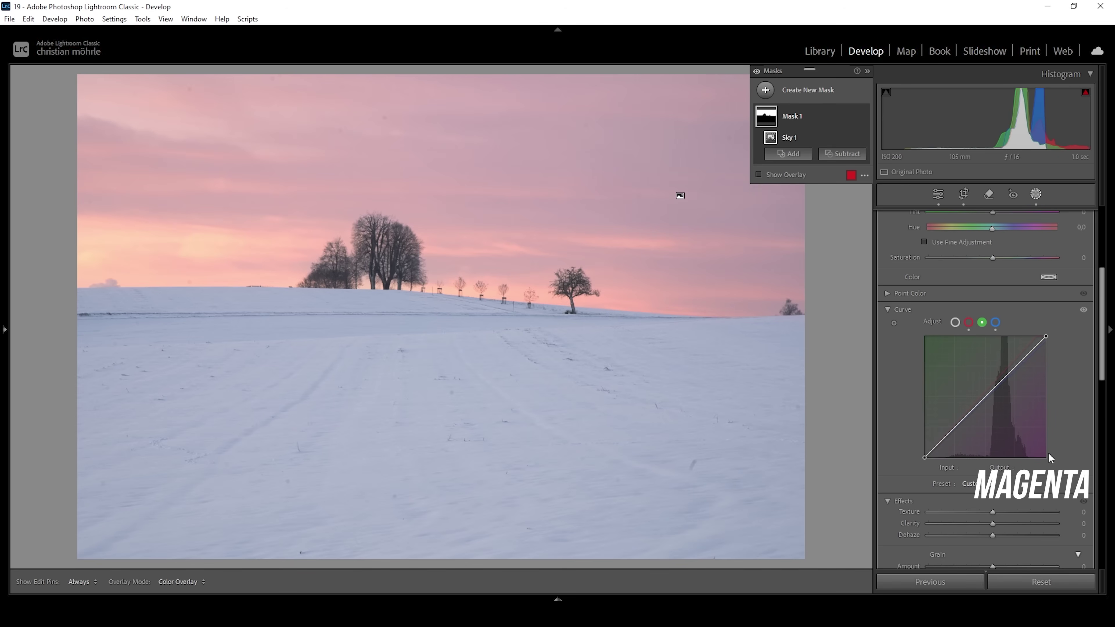
pyautogui.moveTo(1046, 336); pyautogui.dragTo(1053, 345)
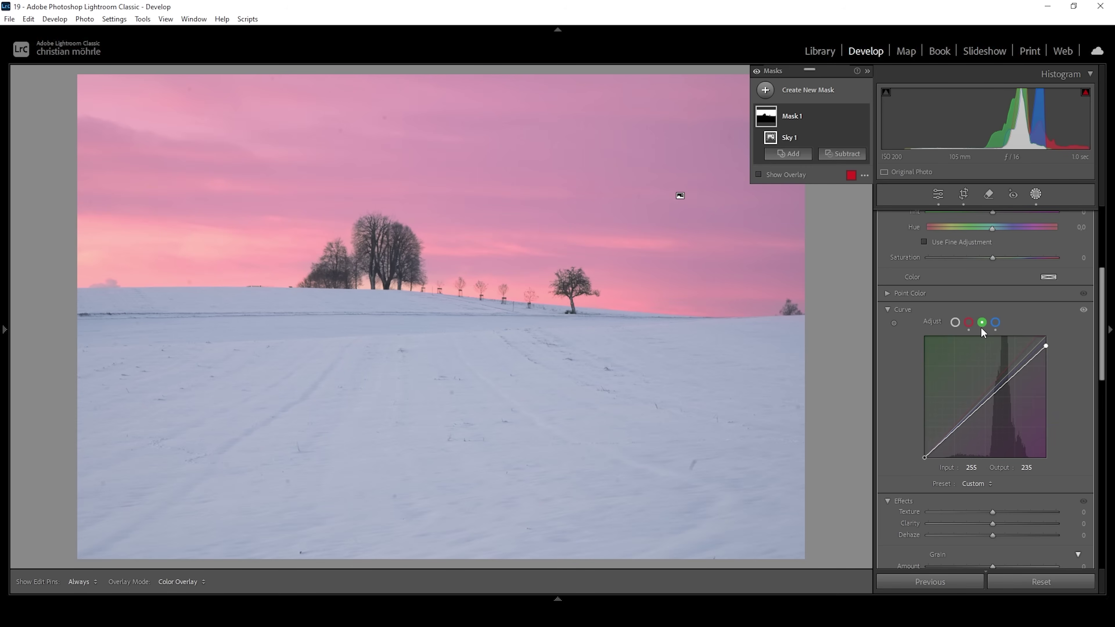
pyautogui.moveTo(1050, 347); pyautogui.dragTo(1052, 331)
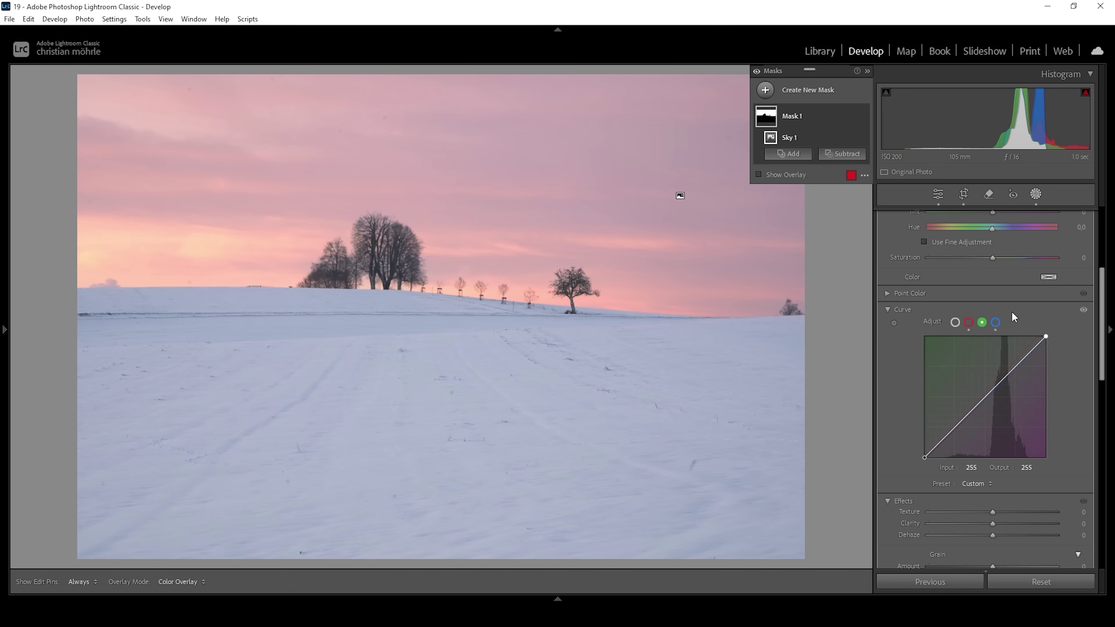
# Step: Shape the sky mask's overall curve into a gentle S with points at 43/38 and 189/198, and collapse the curve section
pyautogui.click(955, 323)
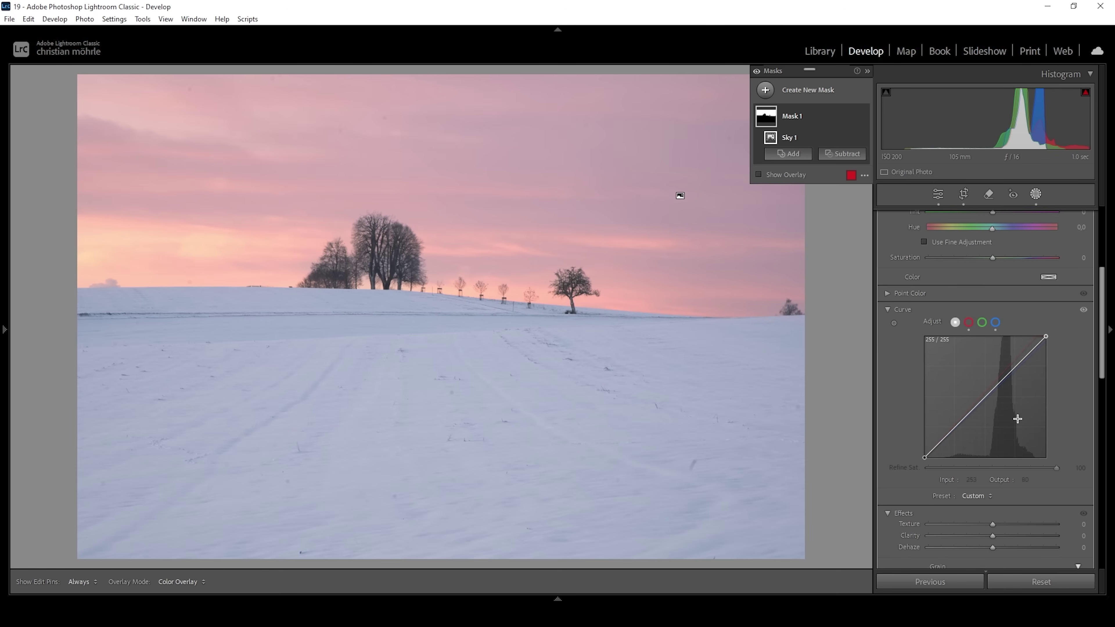
pyautogui.click(950, 432)
pyautogui.moveTo(949, 431); pyautogui.dragTo(949, 435)
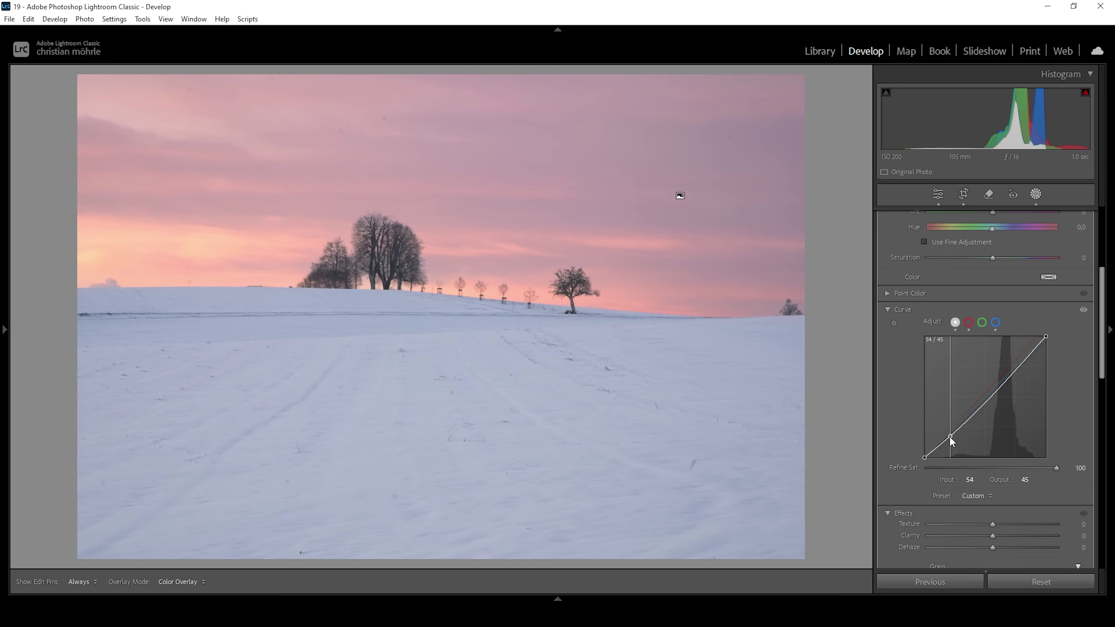
pyautogui.moveTo(949, 435); pyautogui.dragTo(944, 440)
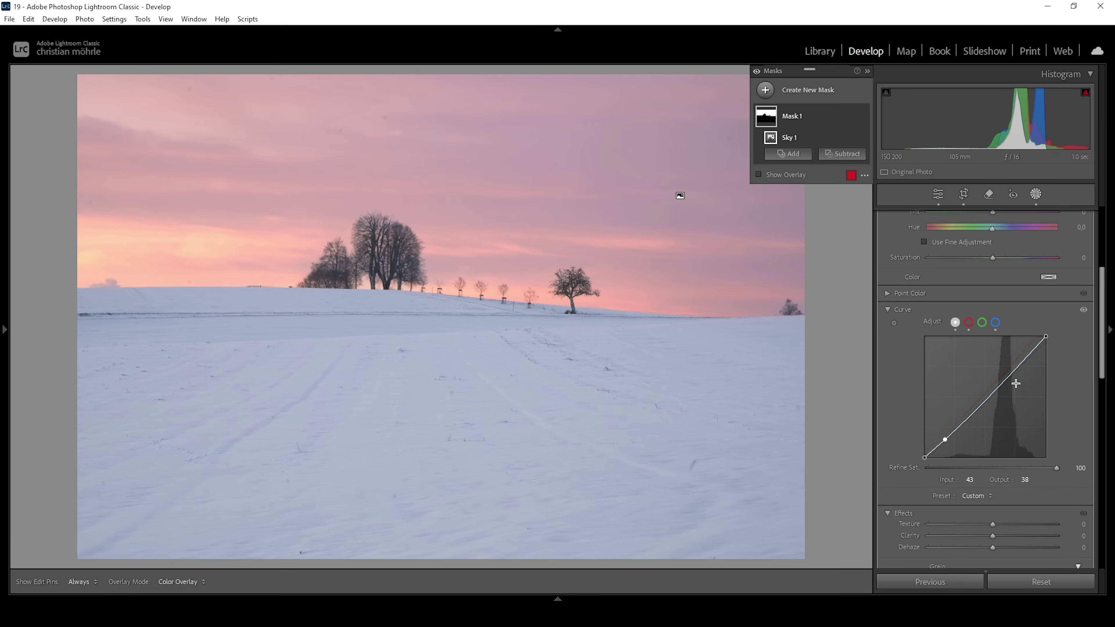
pyautogui.click(1014, 371)
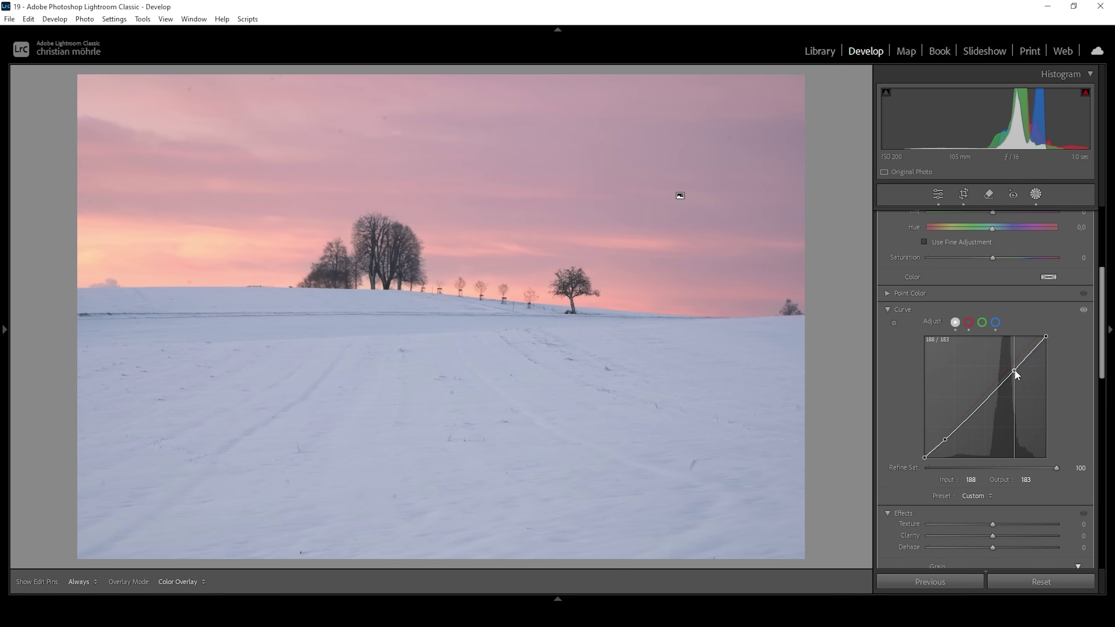
pyautogui.moveTo(1015, 371); pyautogui.dragTo(1016, 363)
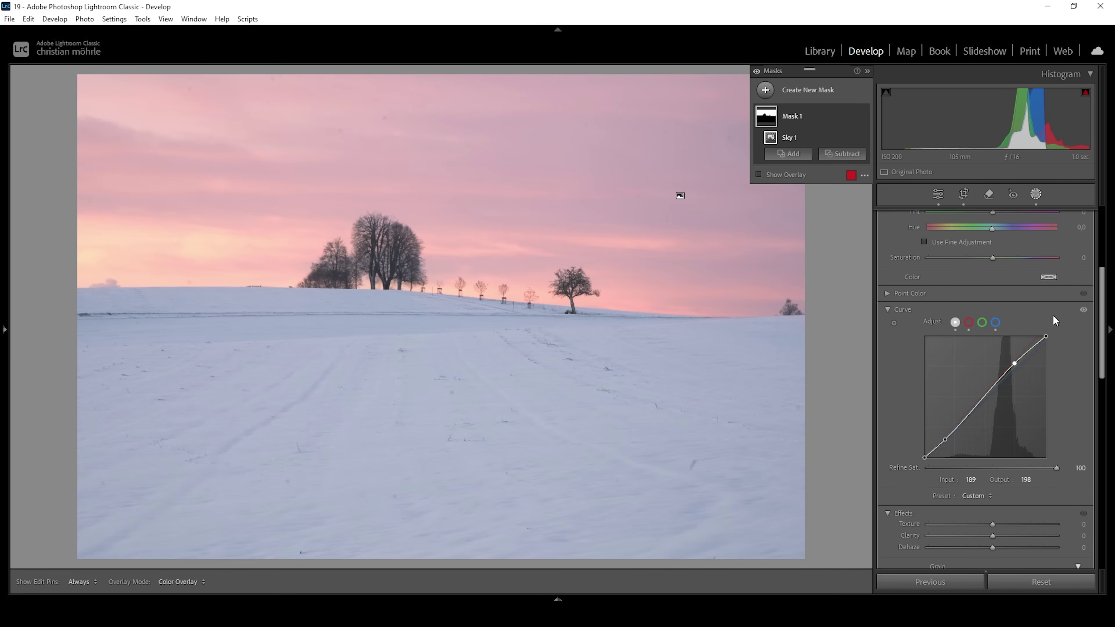
pyautogui.click(904, 309)
pyautogui.scroll(2, 986, 357)
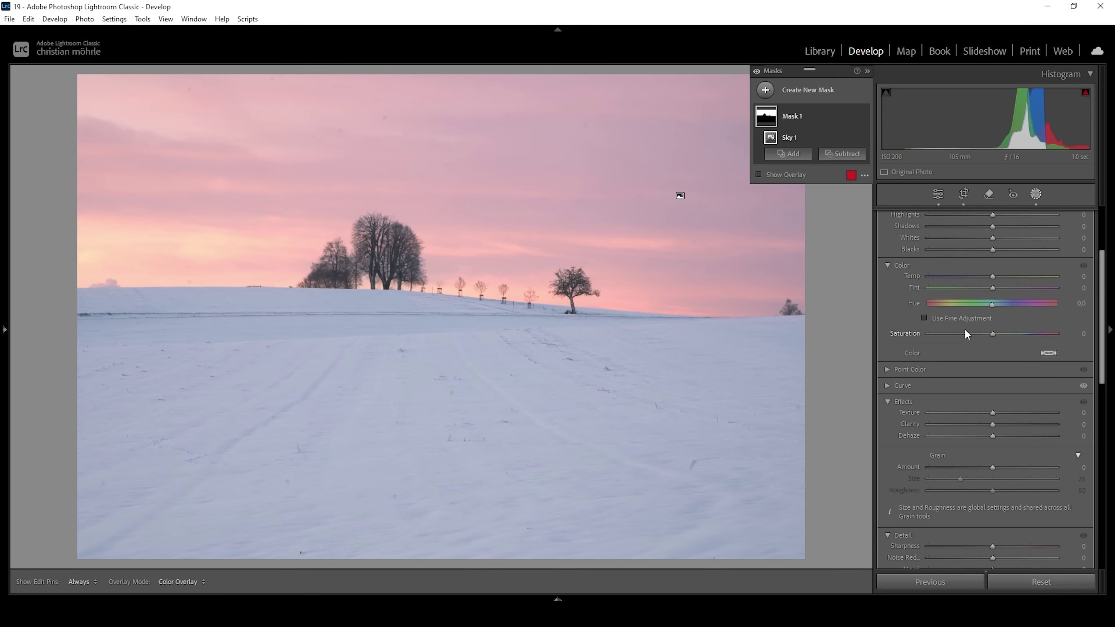
# Step: Push the sky mask's Saturation to 100 to judge its colors, and balance them with Tint −10 and Temp 3
pyautogui.moveTo(992, 334); pyautogui.dragTo(1001, 326)
pyautogui.moveTo(1005, 335); pyautogui.dragTo(1084, 333)
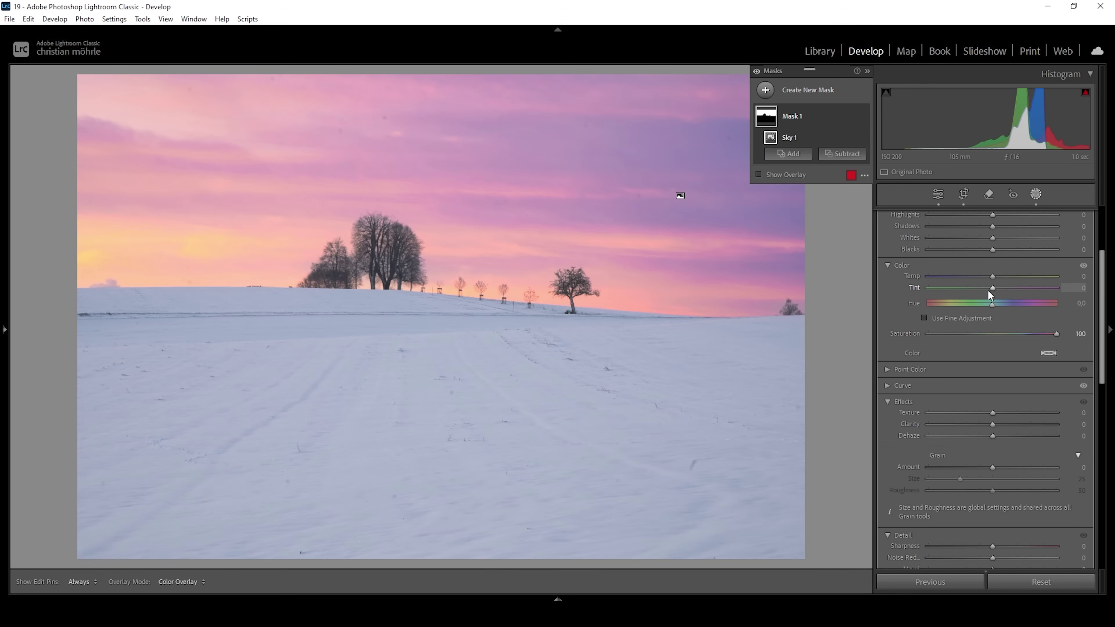
pyautogui.moveTo(992, 288); pyautogui.dragTo(990, 290)
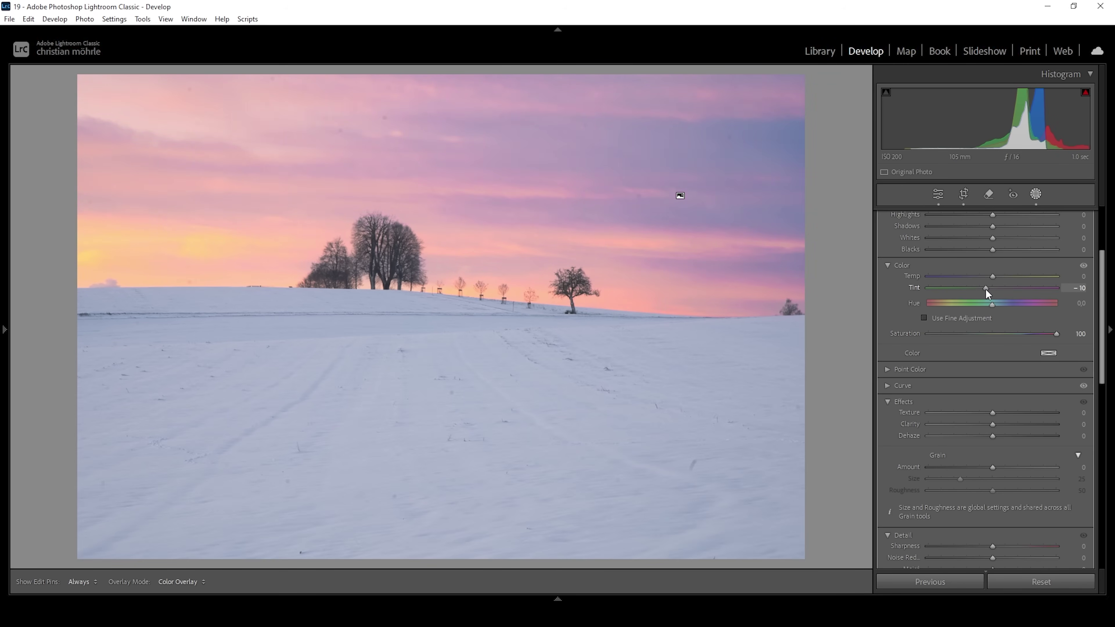
pyautogui.moveTo(990, 287); pyautogui.dragTo(995, 275)
pyautogui.click(993, 275)
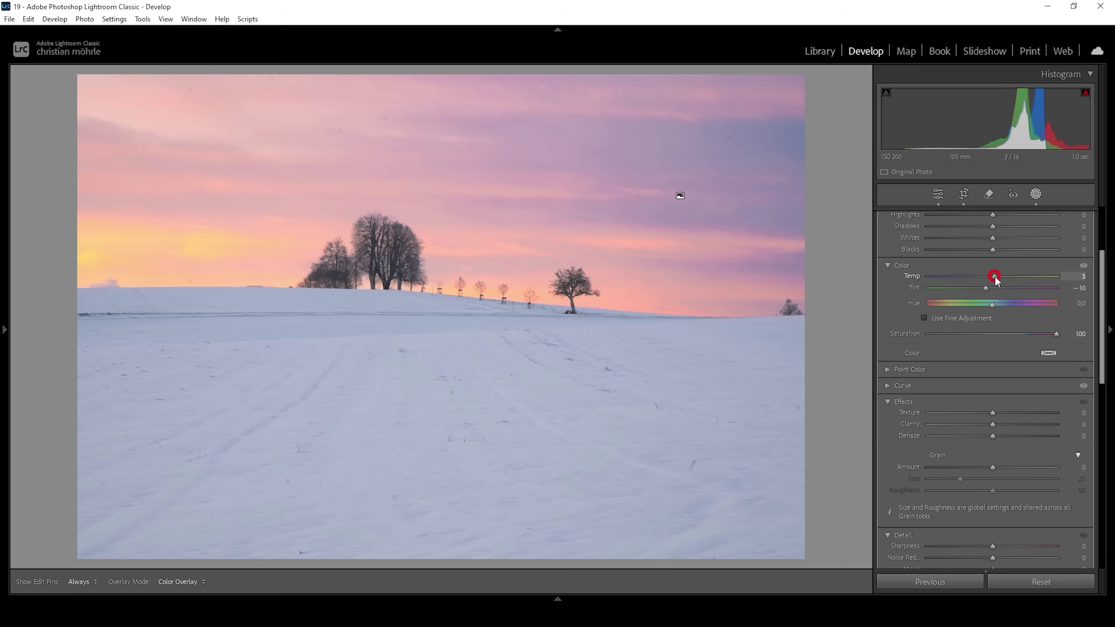
pyautogui.moveTo(994, 276); pyautogui.dragTo(994, 276)
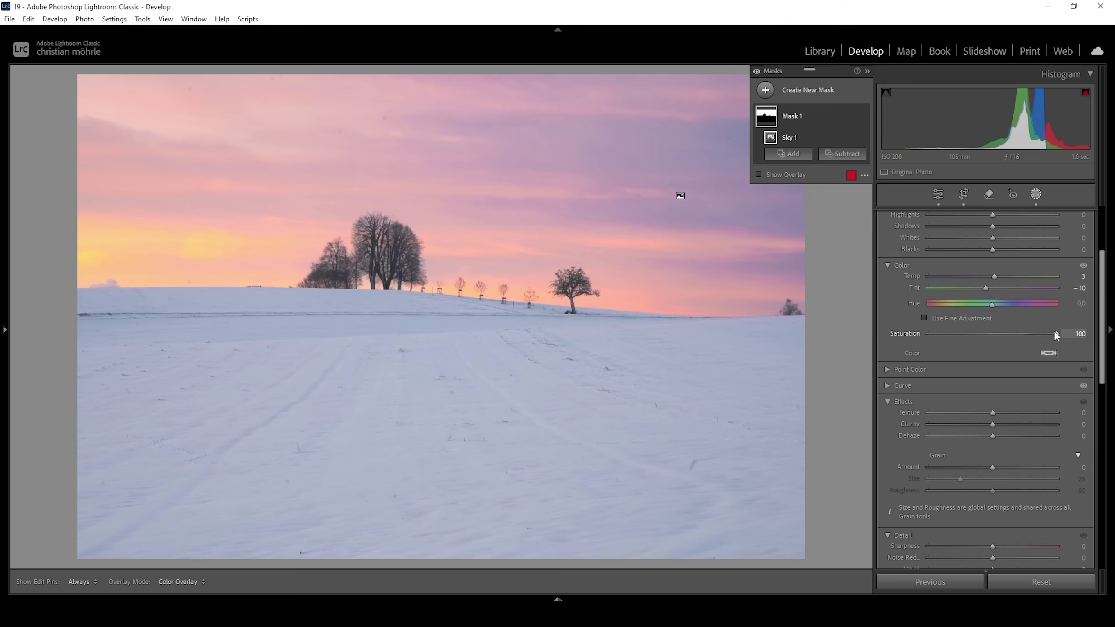
# Step: Reduce the sky mask's Saturation to 19, and hide and show the mask to compare the result
pyautogui.moveTo(1057, 333); pyautogui.dragTo(1002, 333)
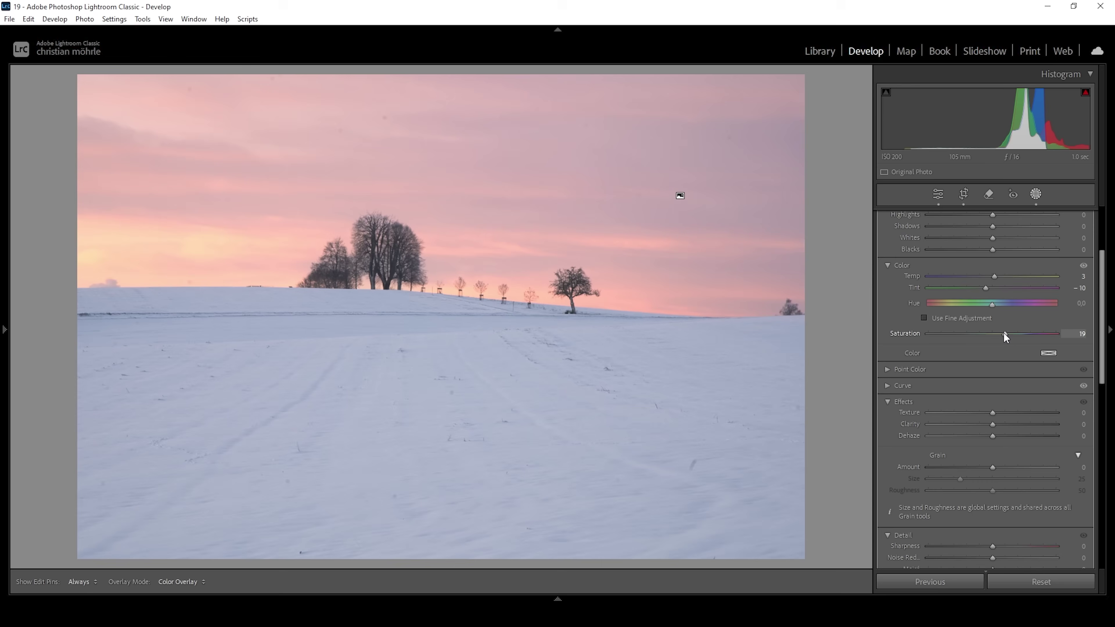
pyautogui.moveTo(1003, 332); pyautogui.dragTo(1004, 332)
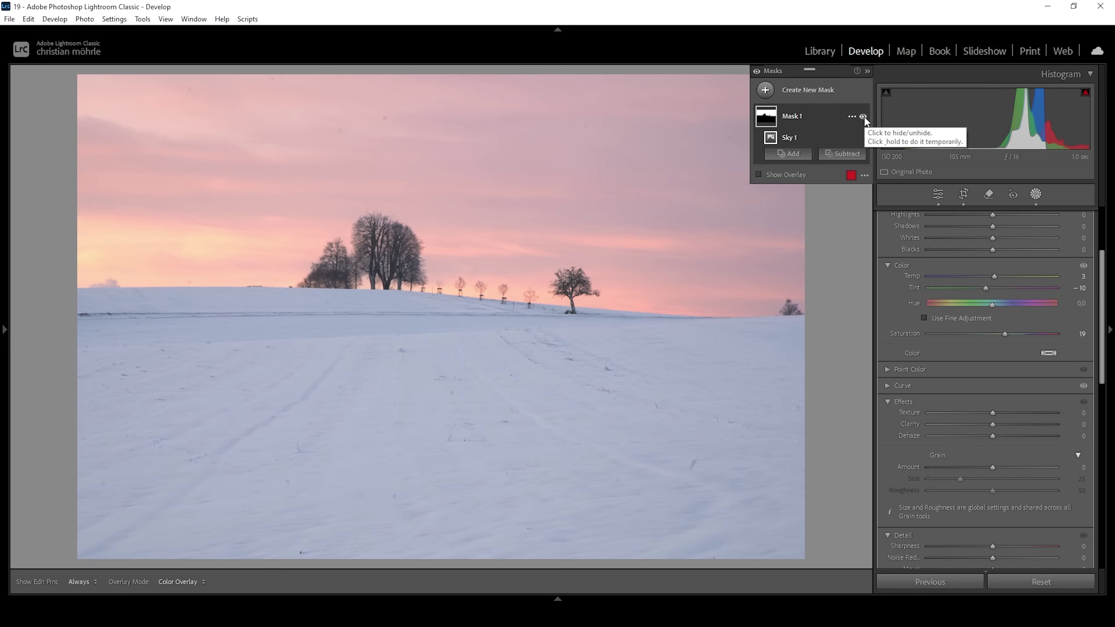
pyautogui.click(862, 116)
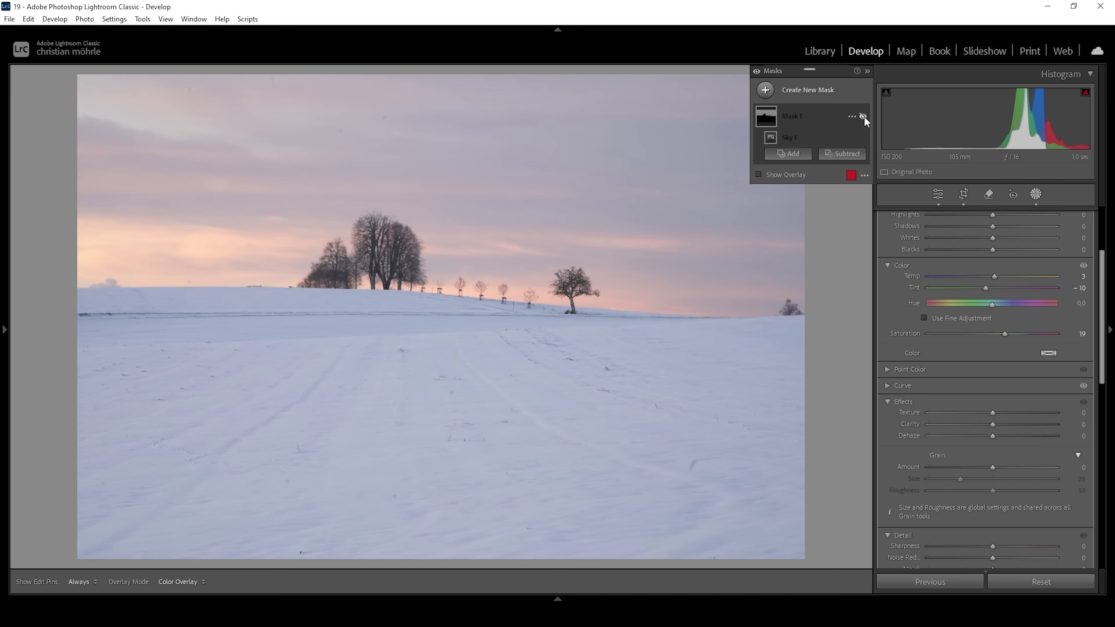
pyautogui.click(863, 117)
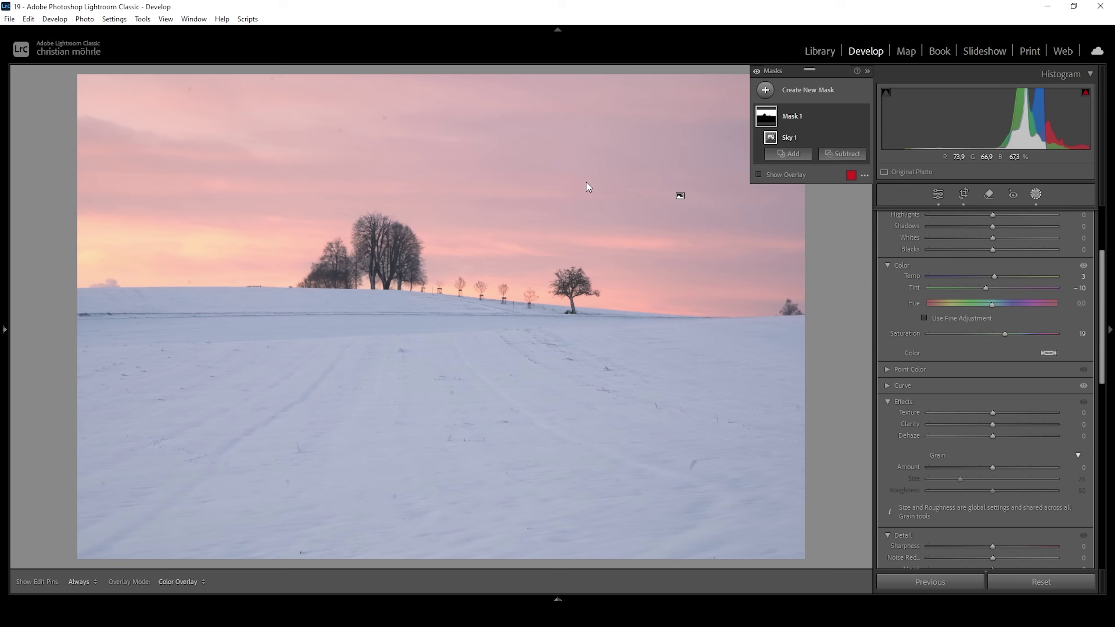
# Step: Add a linear gradient mask fading straight down from the photo's upper edge to the horizon
pyautogui.click(765, 90)
pyautogui.click(826, 217)
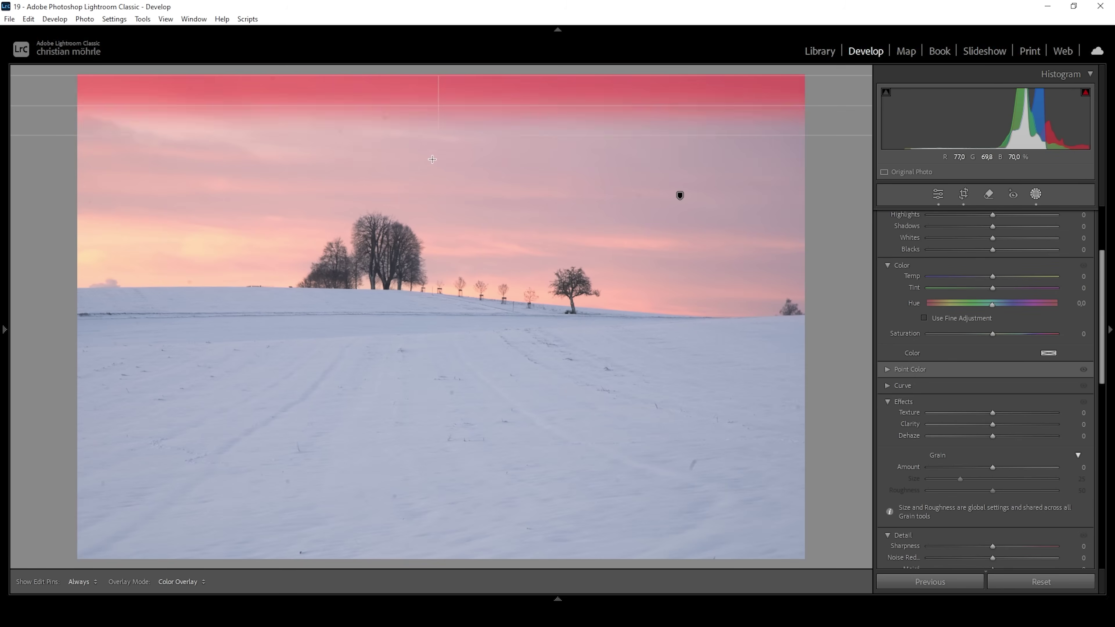
pyautogui.moveTo(434, 253); pyautogui.dragTo(437, 289)
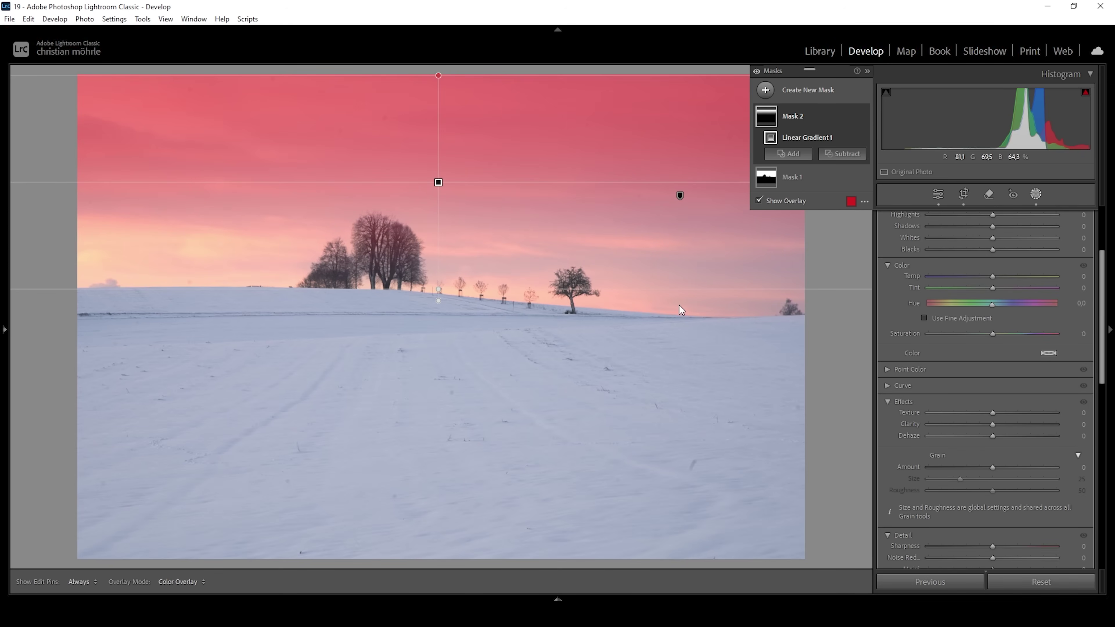
# Step: Darken the new linear gradient mask with Exposure −0,35 and Blacks −20
pyautogui.scroll(3, 980, 290)
pyautogui.moveTo(990, 310); pyautogui.dragTo(982, 311)
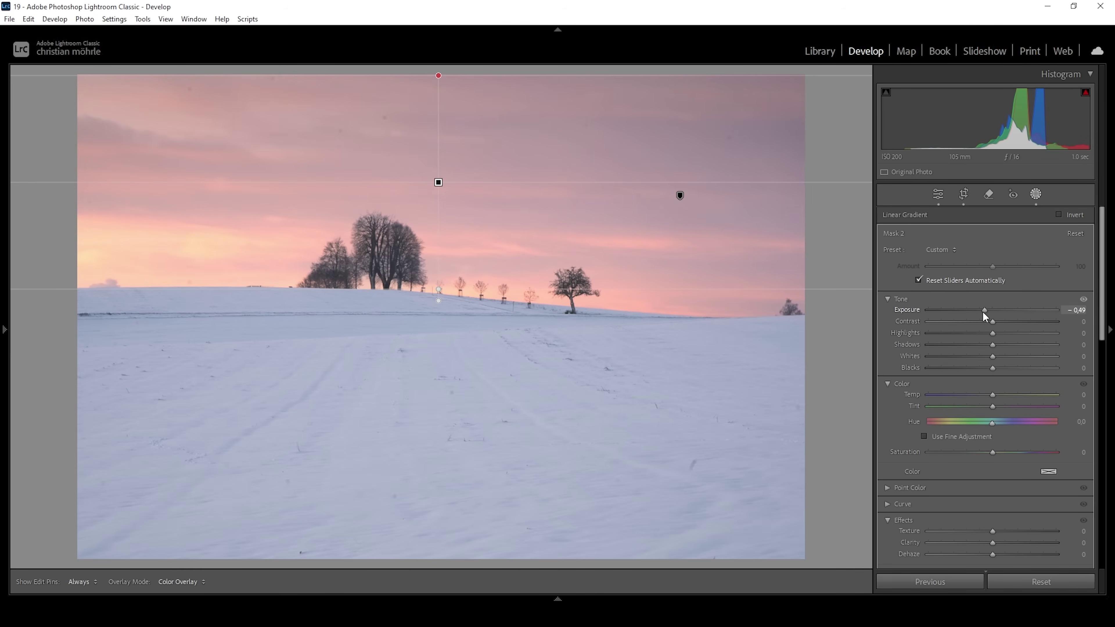
pyautogui.moveTo(982, 311); pyautogui.dragTo(984, 311)
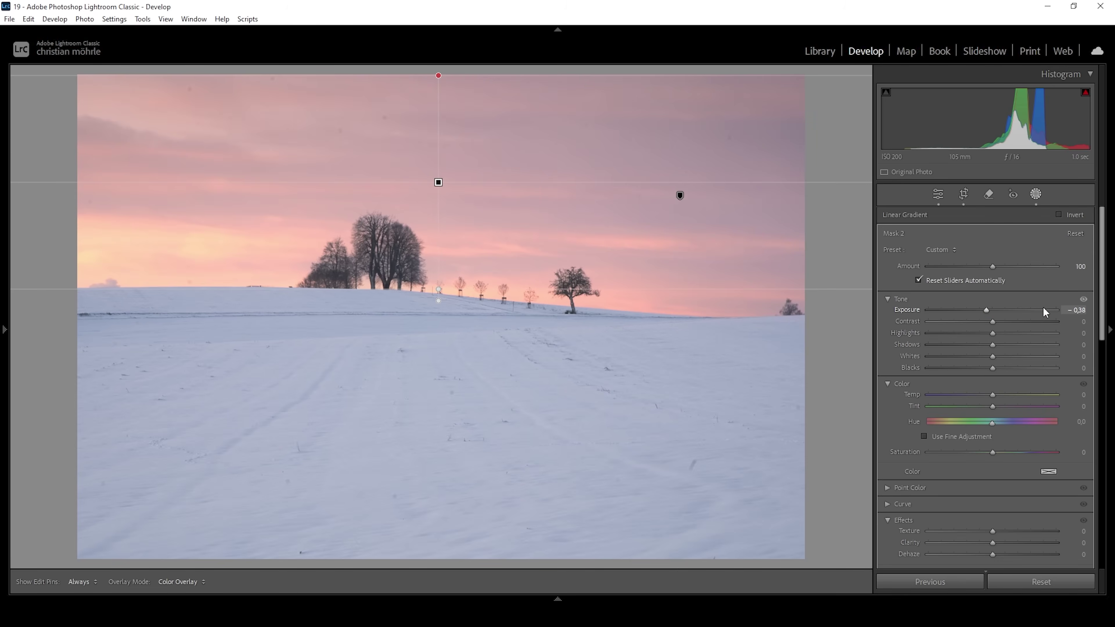
pyautogui.click(1075, 310)
pyautogui.write('-0,35')
pyautogui.press('Return')
pyautogui.moveTo(992, 368); pyautogui.dragTo(986, 369)
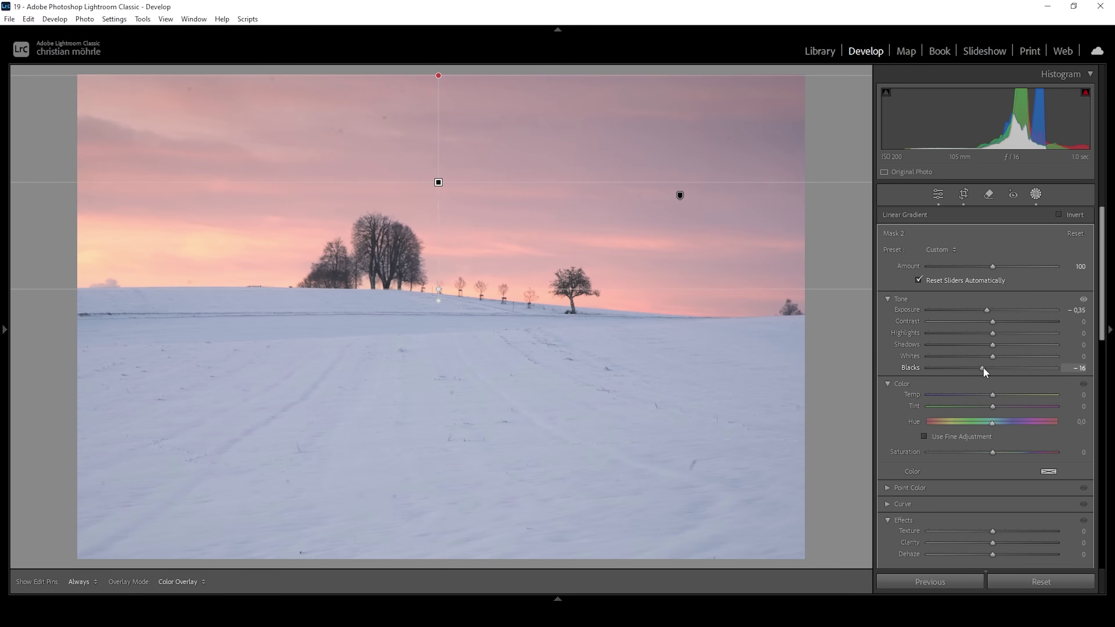
pyautogui.moveTo(981, 371); pyautogui.dragTo(978, 371)
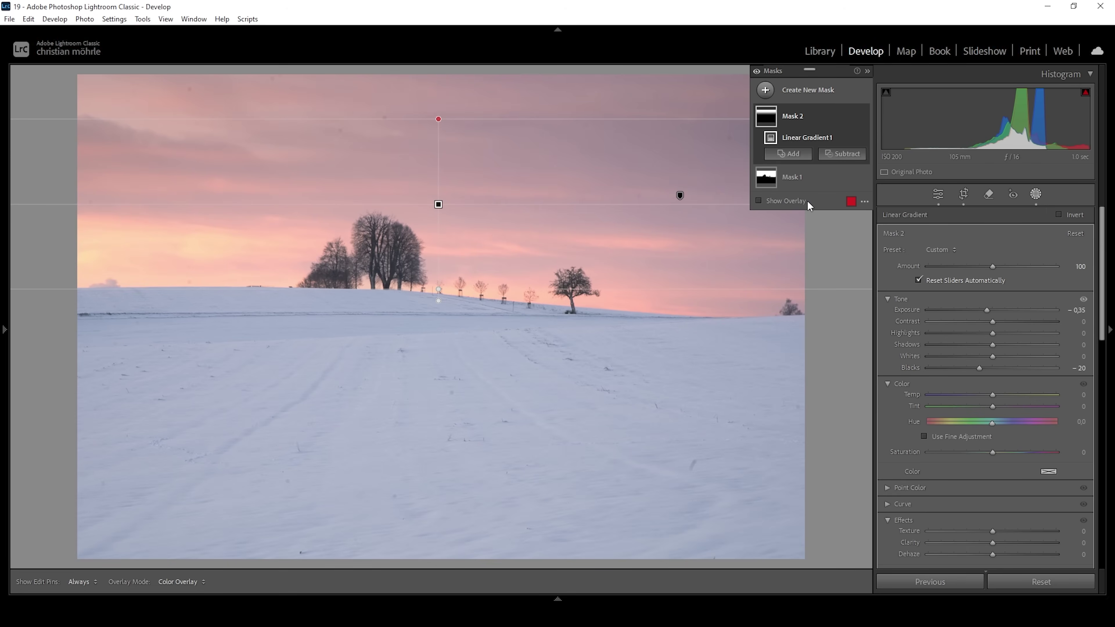
# Step: Add a second linear gradient mask, slightly tilted, fading from the photo's upper edge to the horizon by the single tree
pyautogui.click(766, 91)
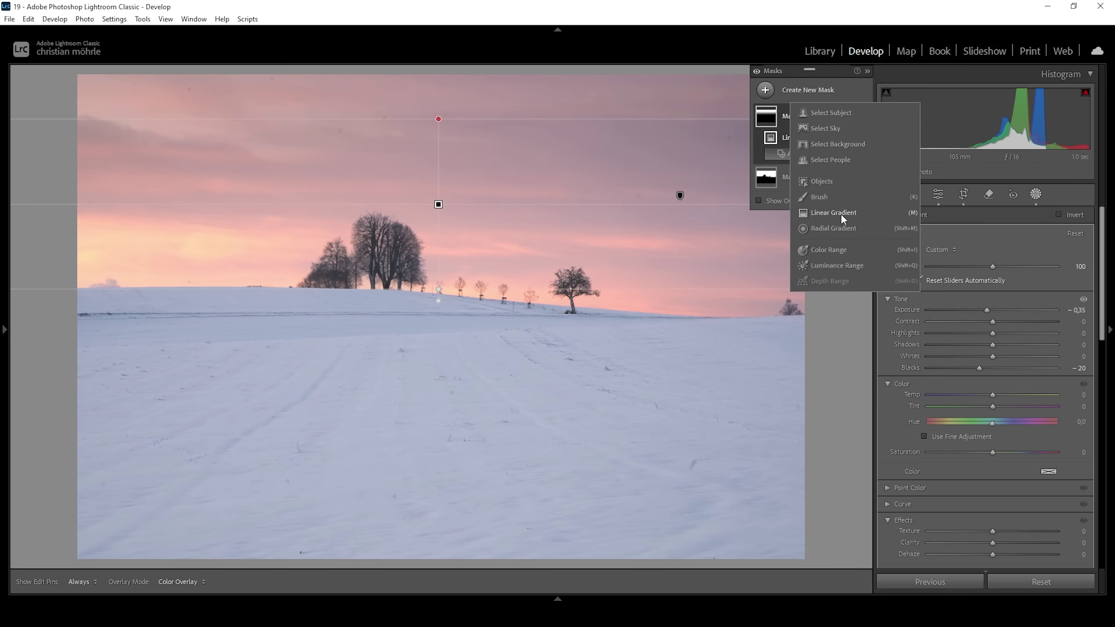
pyautogui.click(836, 215)
pyautogui.moveTo(572, 105); pyautogui.dragTo(577, 70)
pyautogui.moveTo(557, 311); pyautogui.dragTo(557, 315)
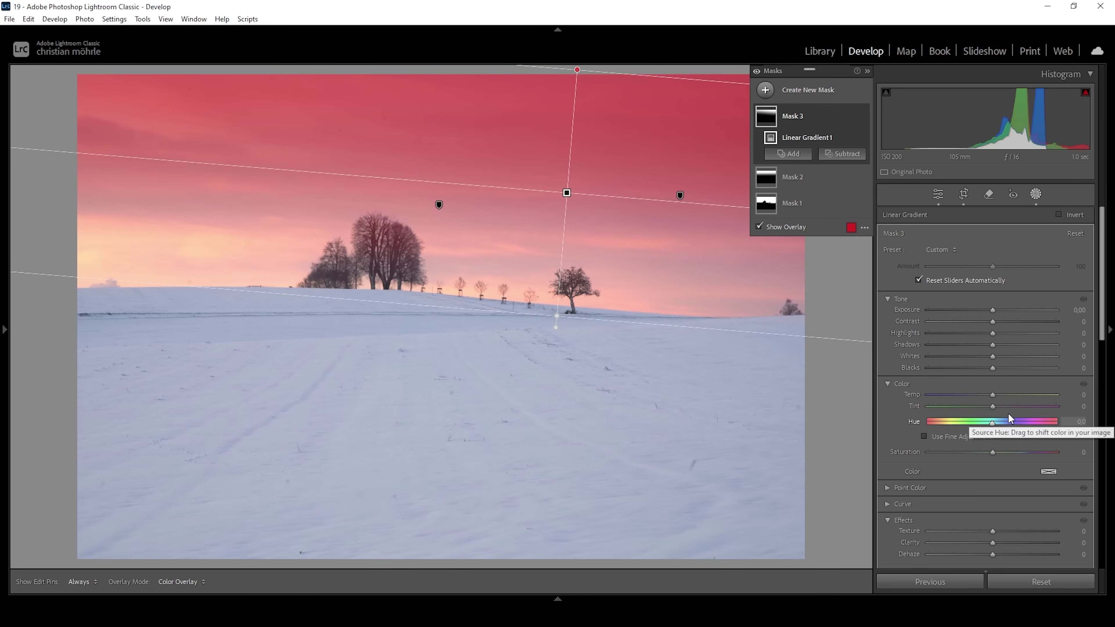
# Step: Give the tilted gradient Temp −23, Contrast 21 and Blacks −8, stretching its start above the photo and nudging it slightly down
pyautogui.moveTo(991, 393); pyautogui.dragTo(976, 392)
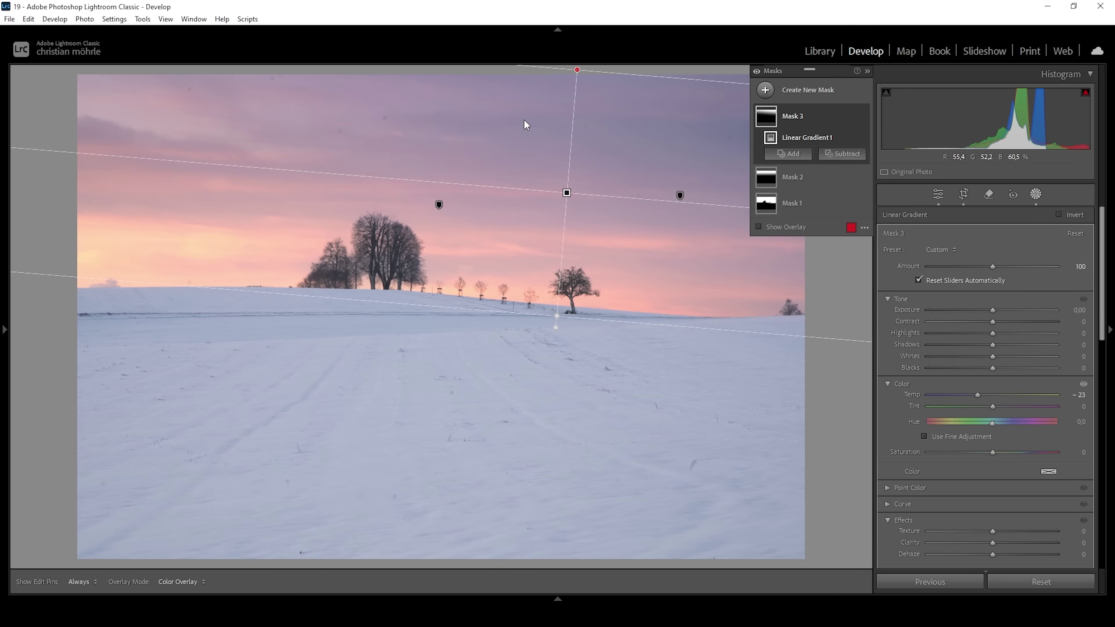
pyautogui.moveTo(582, 75); pyautogui.dragTo(581, 43)
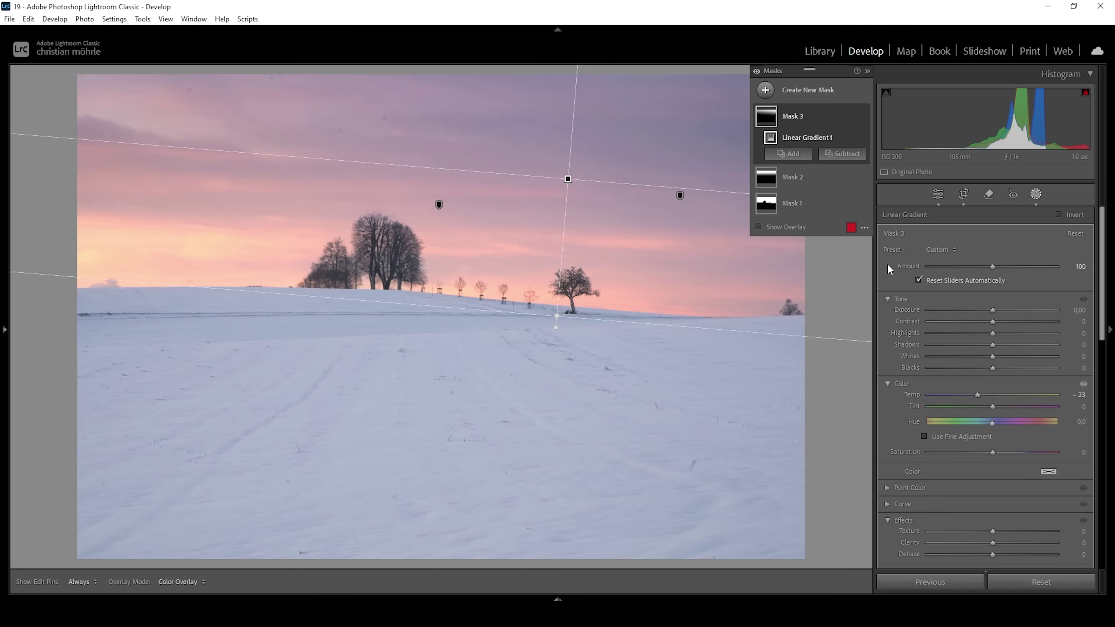
pyautogui.moveTo(993, 368); pyautogui.dragTo(987, 368)
pyautogui.moveTo(992, 322); pyautogui.dragTo(1007, 322)
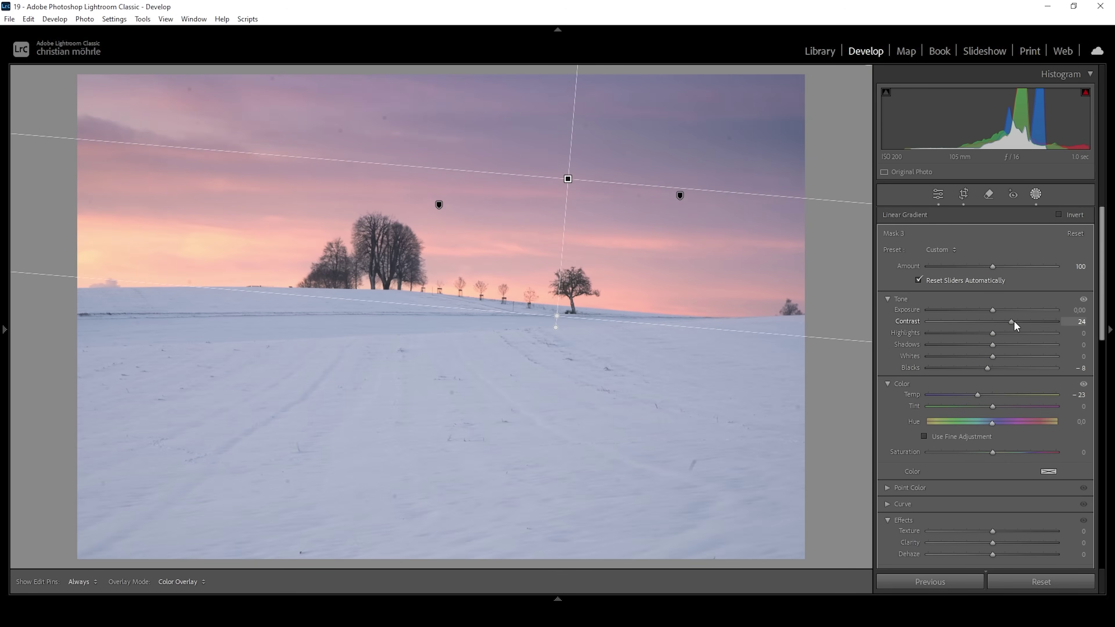
pyautogui.moveTo(1010, 323); pyautogui.dragTo(1005, 322)
pyautogui.moveTo(567, 179); pyautogui.dragTo(566, 183)
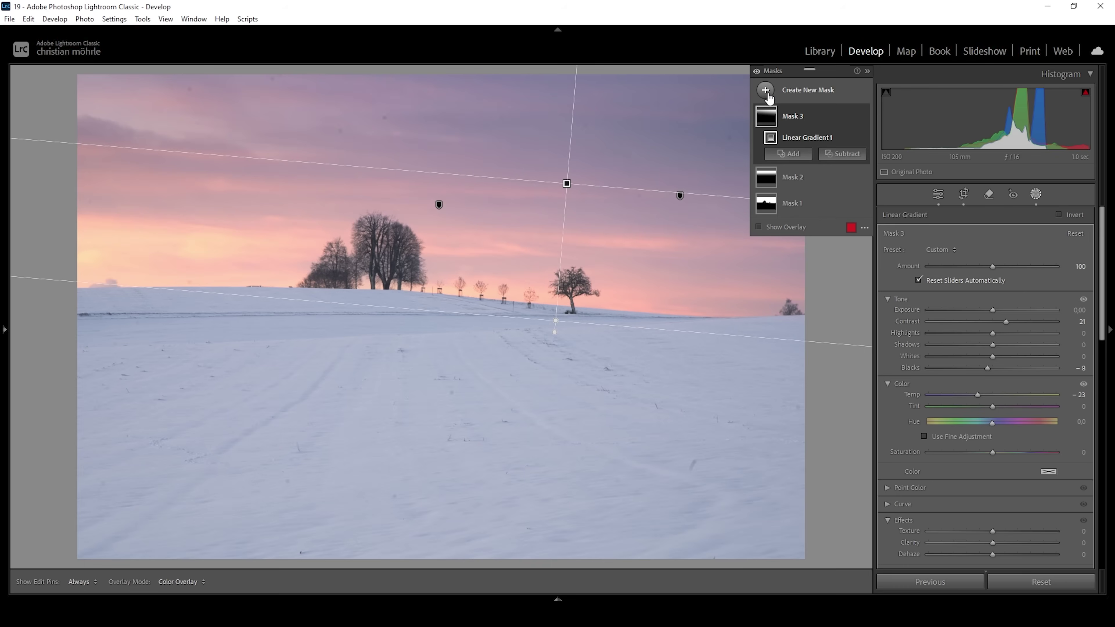
# Step: Add a wide radial gradient mask on the horizon, centered just outside the photo's left edge and reaching the tree group
pyautogui.click(765, 90)
pyautogui.click(843, 229)
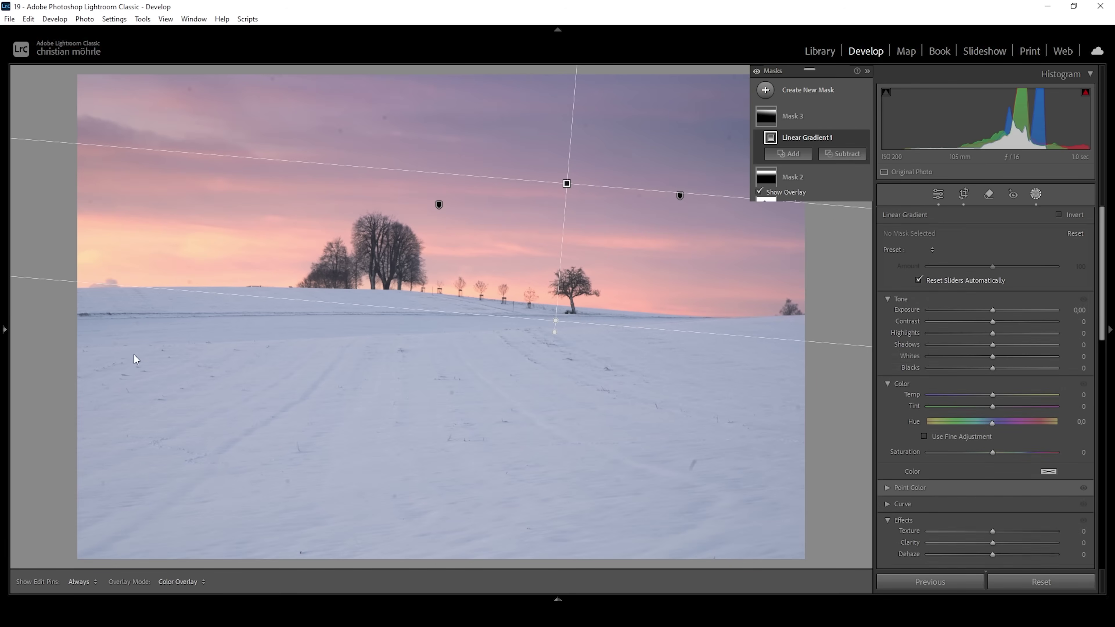
pyautogui.moveTo(98, 286); pyautogui.dragTo(347, 346)
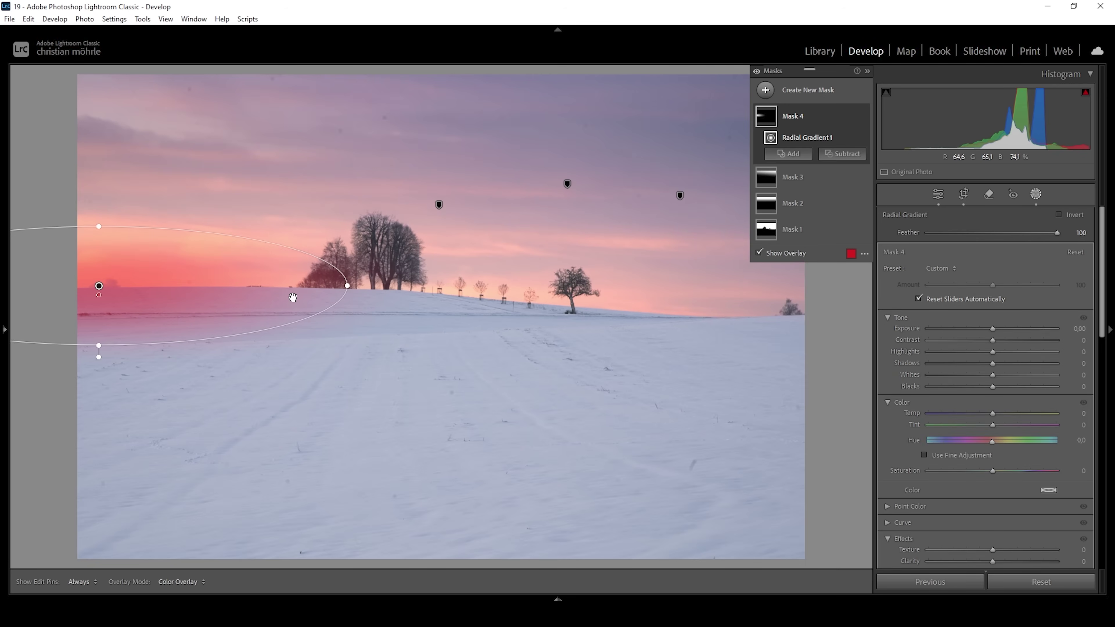
pyautogui.moveTo(107, 287); pyautogui.dragTo(69, 294)
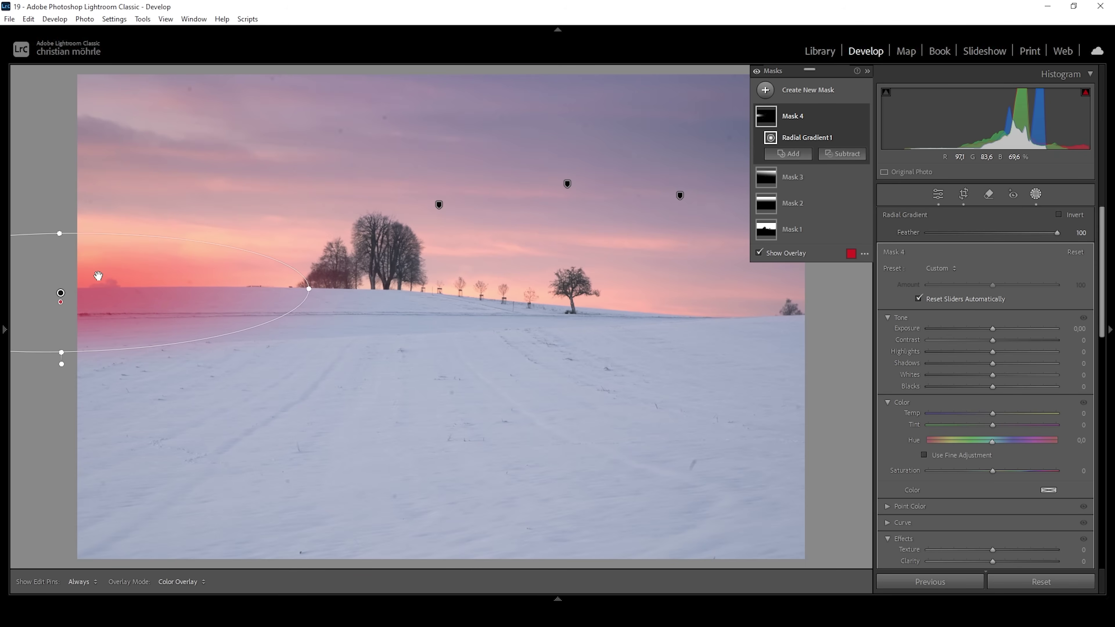
pyautogui.moveTo(309, 288); pyautogui.dragTo(339, 289)
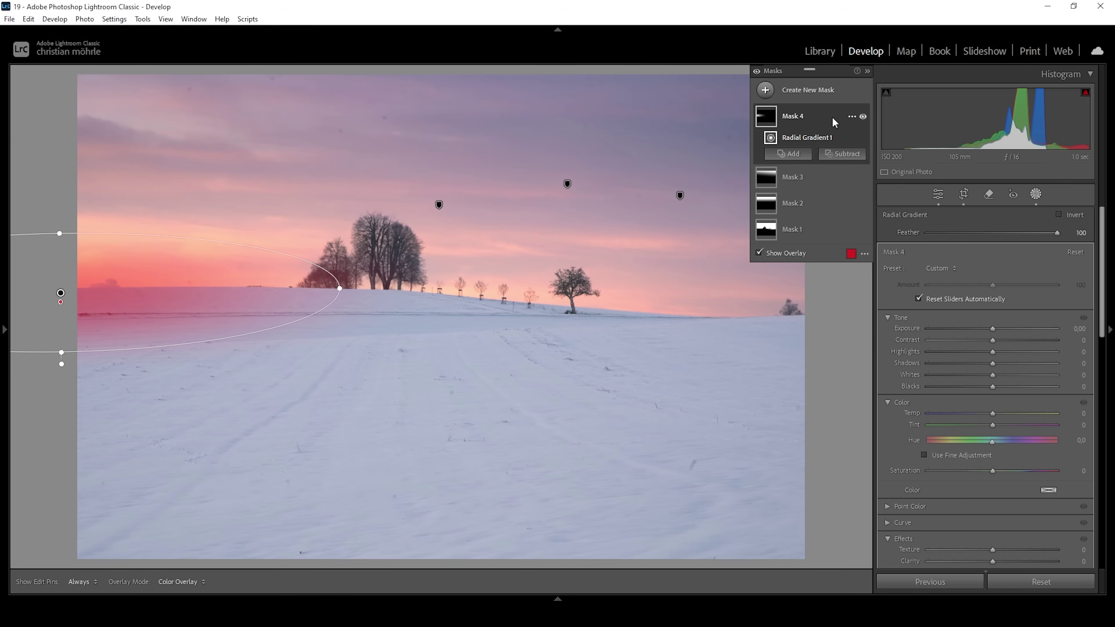
# Step: Intersect the radial gradient mask with a Select Sky selection to limit it to the sky
pyautogui.click(851, 117)
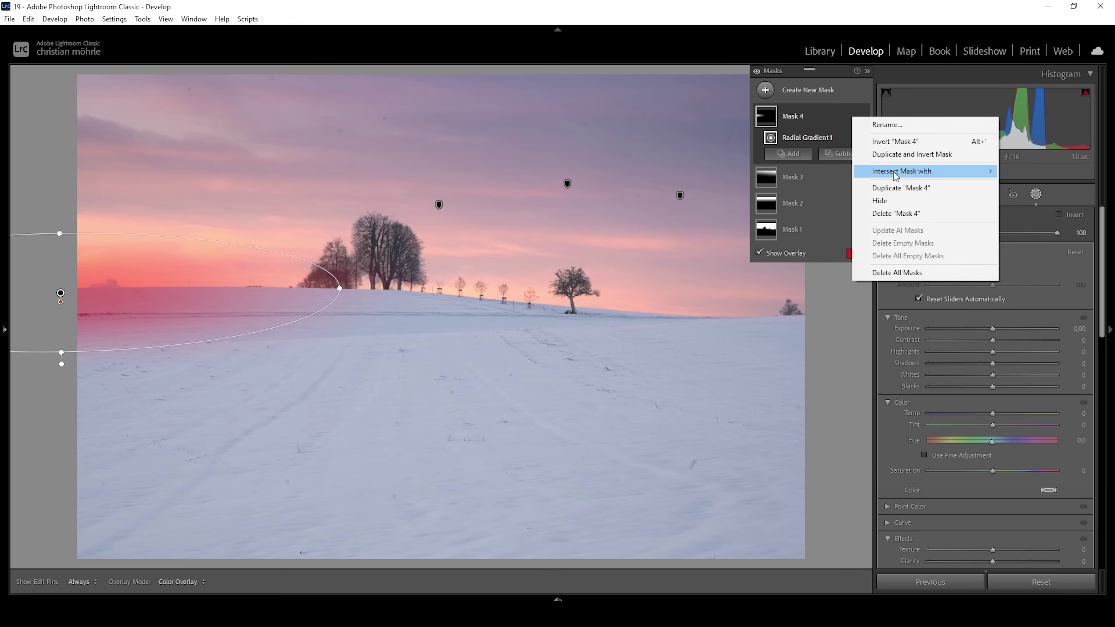
pyautogui.moveTo(895, 175)
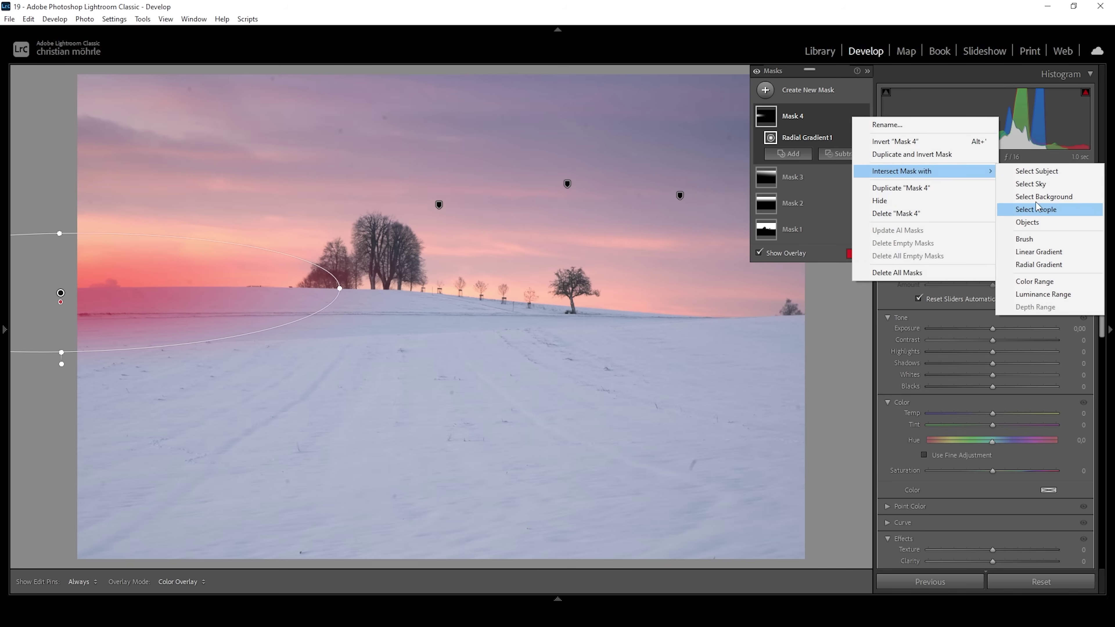
pyautogui.click(1041, 187)
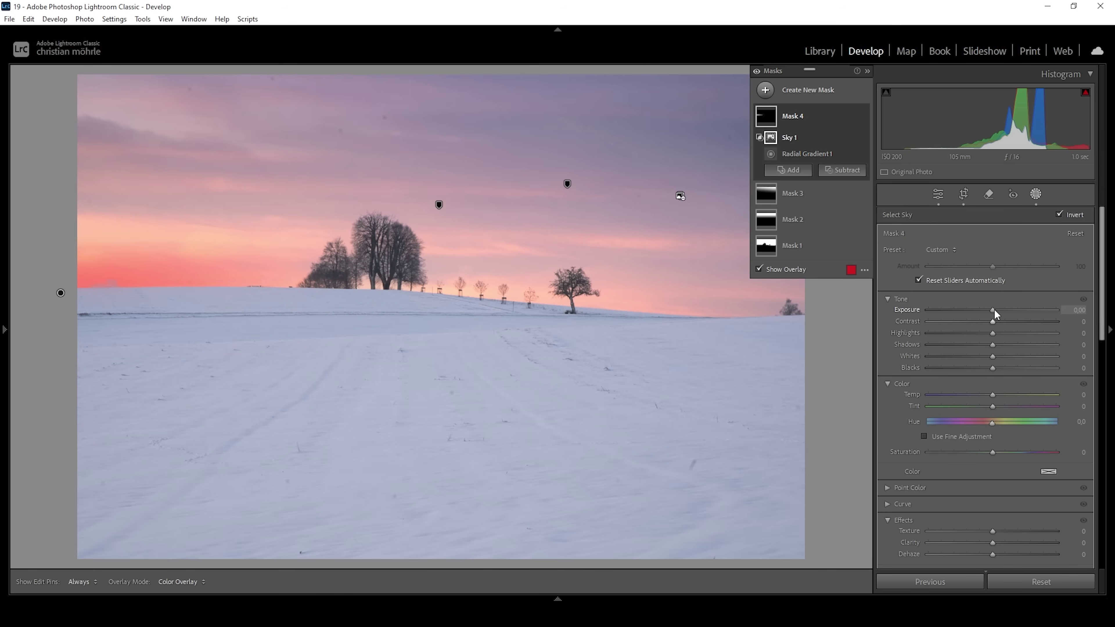
# Step: Brighten and warm the radial sky glow with Exposure 0,31, Blacks 6 and Temp 40
pyautogui.moveTo(994, 309); pyautogui.dragTo(994, 309)
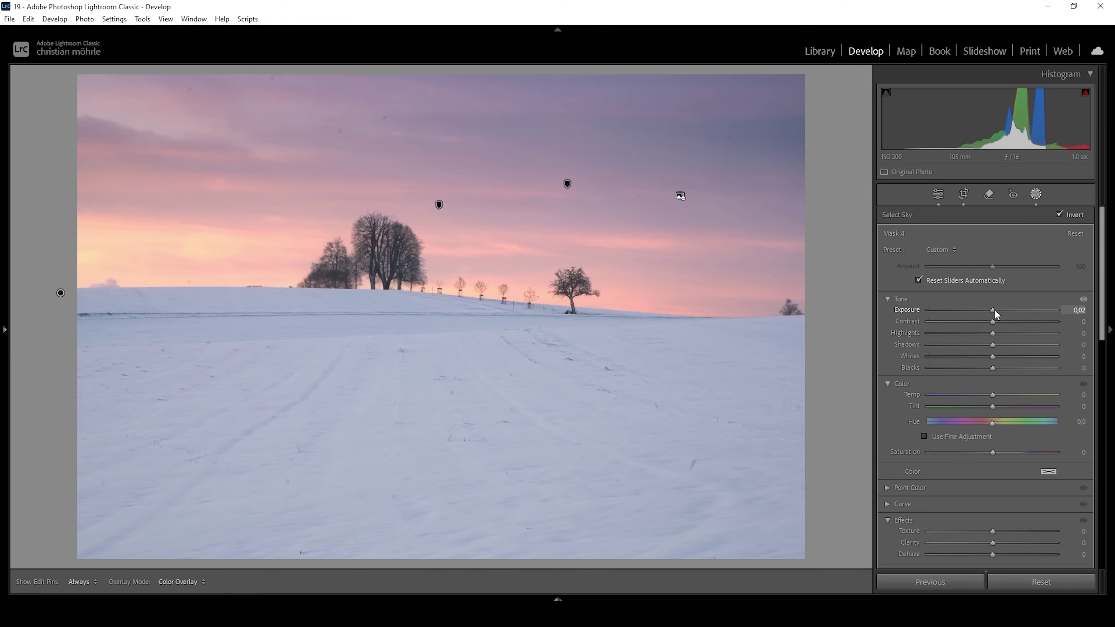
pyautogui.moveTo(993, 308); pyautogui.dragTo(998, 309)
pyautogui.moveTo(995, 368); pyautogui.dragTo(993, 392)
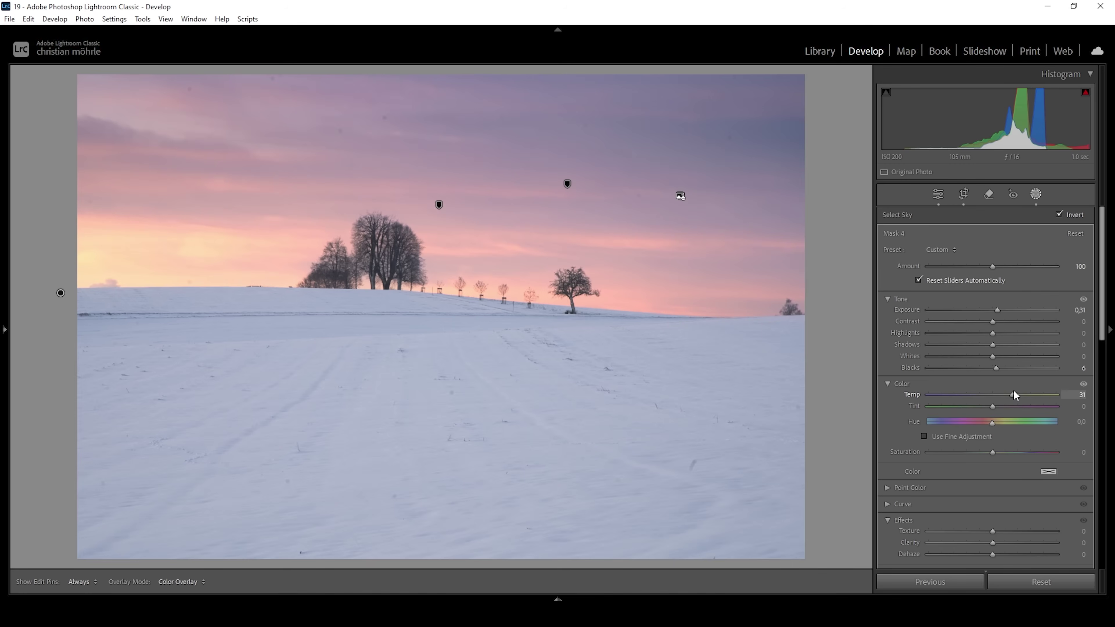
pyautogui.moveTo(1013, 391); pyautogui.dragTo(1018, 393)
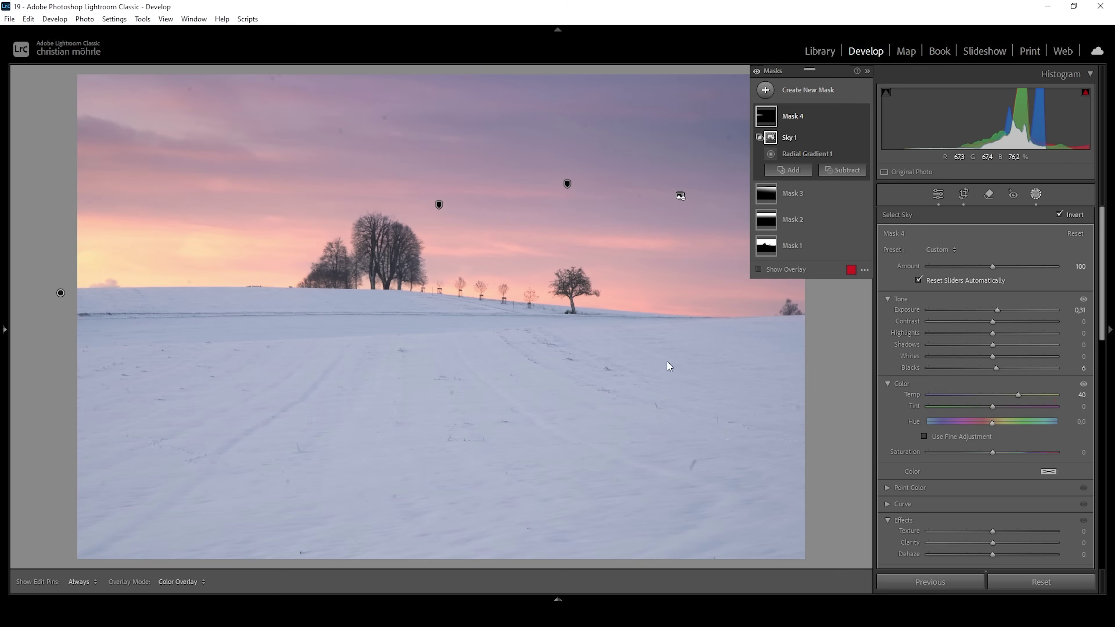
# Step: Create a new Select Sky mask and invert it to cover the snowy foreground and trees
pyautogui.click(816, 90)
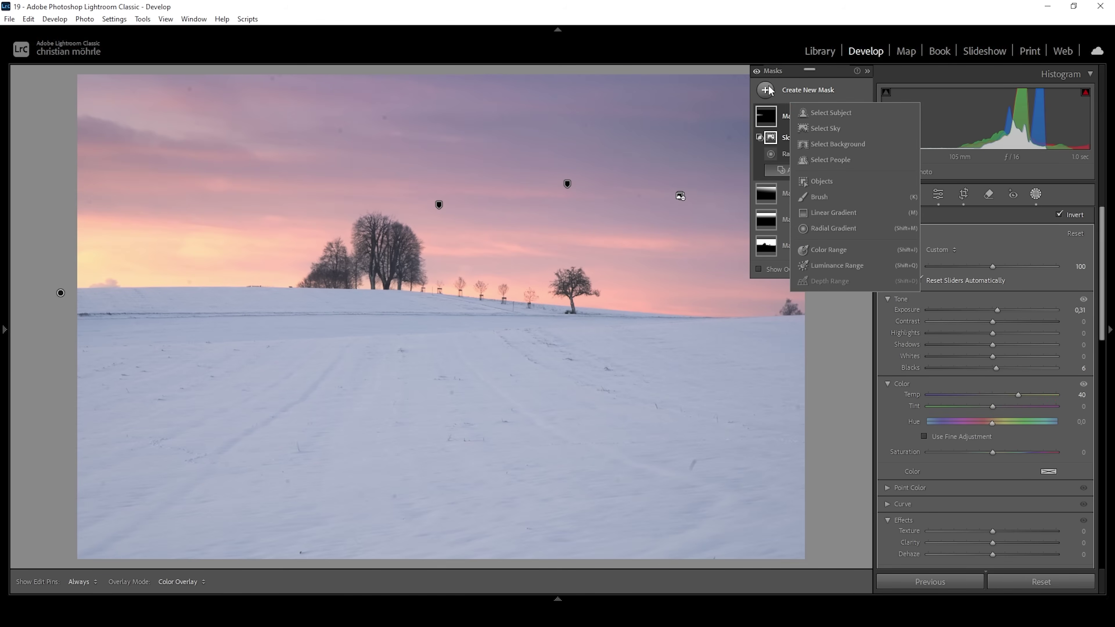
pyautogui.click(834, 129)
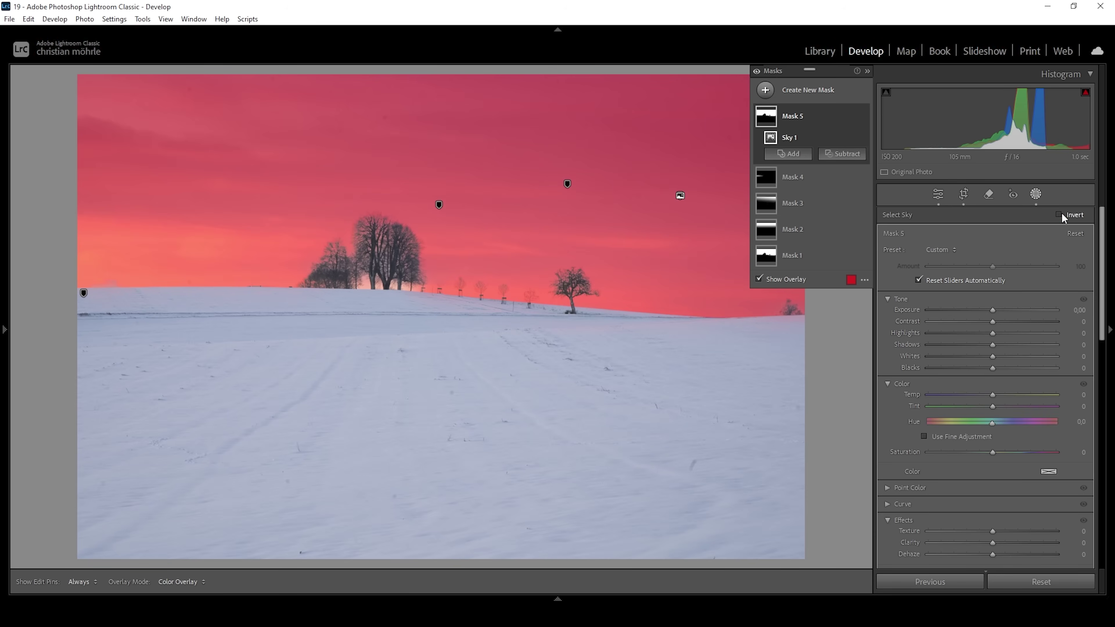
pyautogui.click(1061, 213)
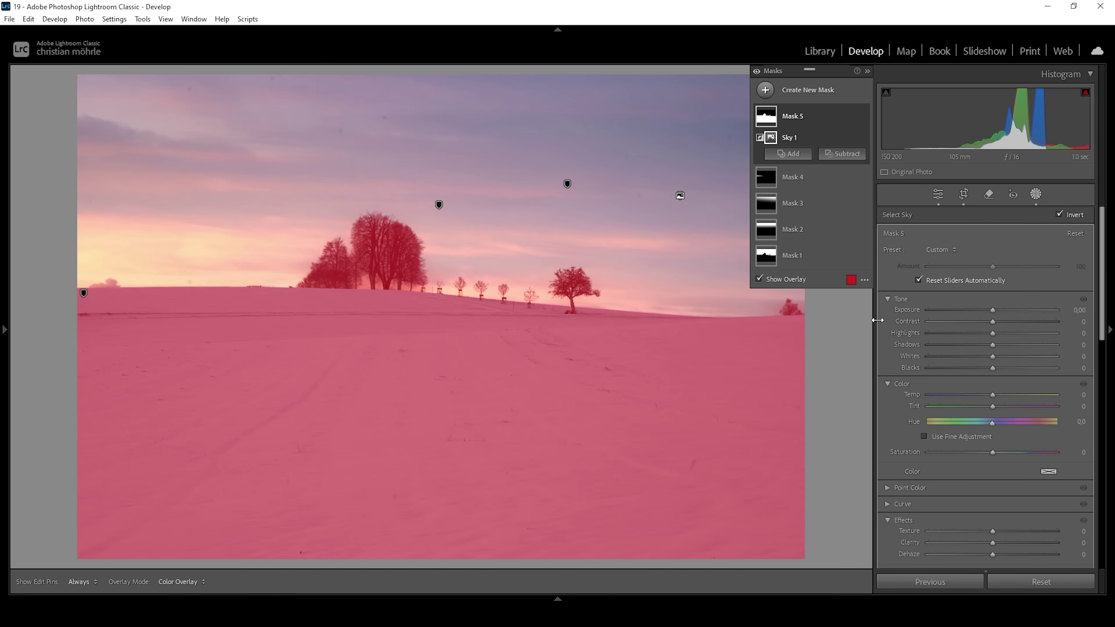
# Step: Lift the inverted sky mask's foreground with Shadows 14 and Contrast 10
pyautogui.moveTo(993, 345); pyautogui.dragTo(993, 345)
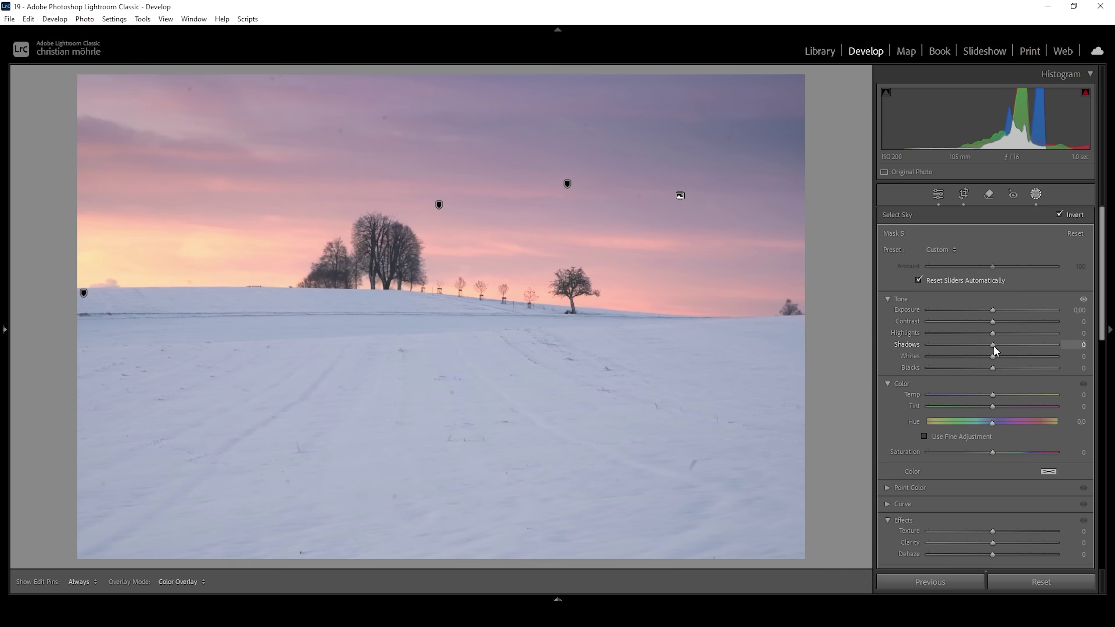
pyautogui.moveTo(997, 345); pyautogui.dragTo(992, 322)
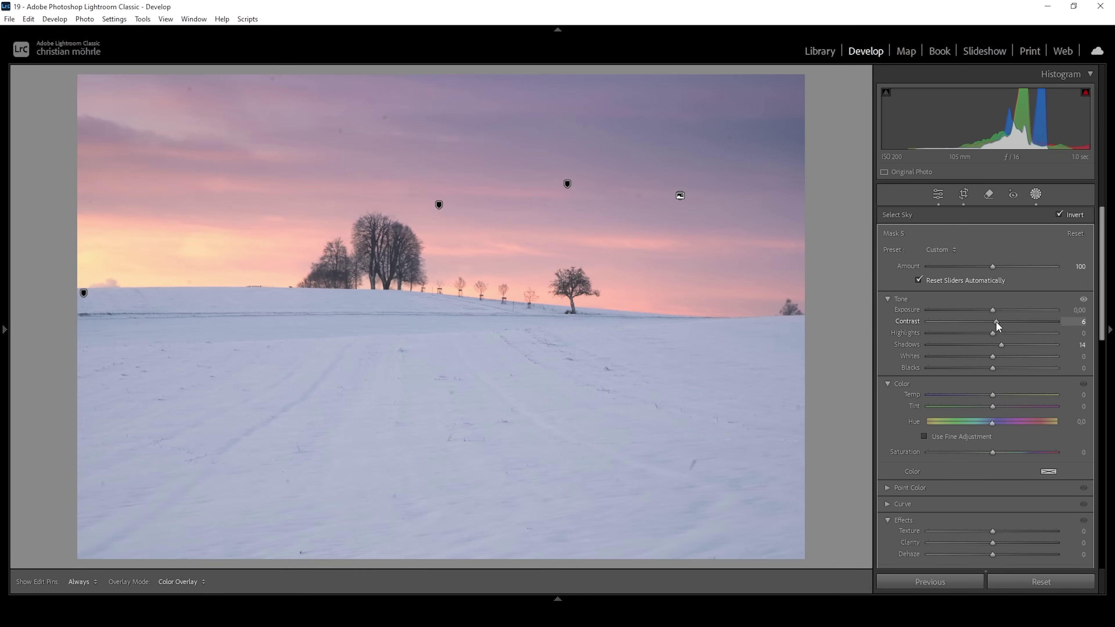
pyautogui.moveTo(997, 322); pyautogui.dragTo(999, 322)
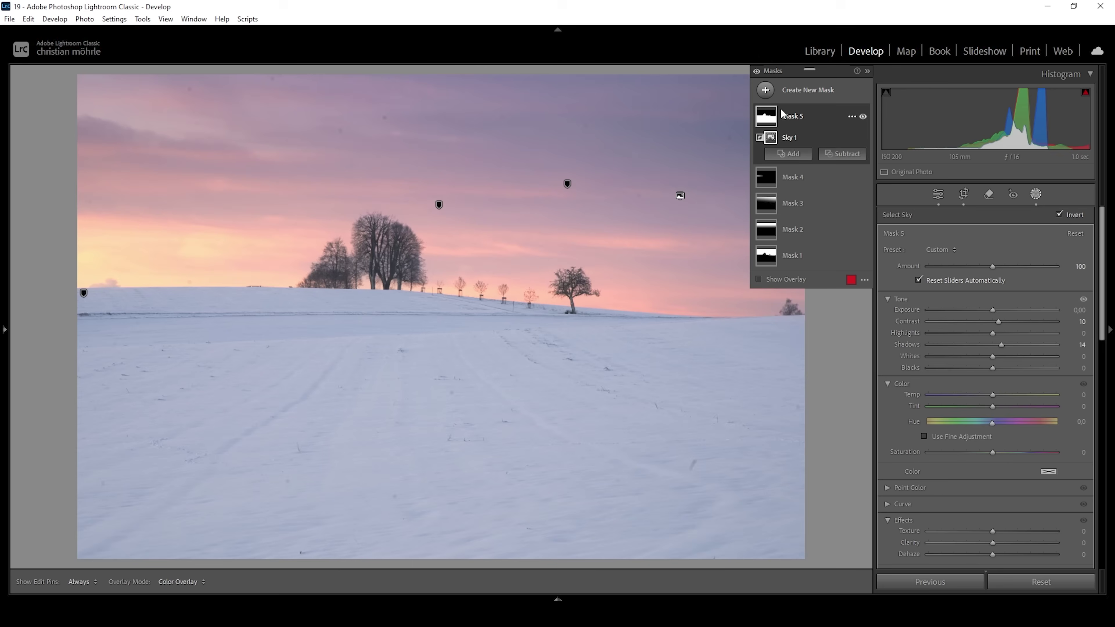
# Step: Add a linear gradient mask rising from the photo's lower edge over the snow, and darken and cool it with Exposure −0,85 and Temp −5
pyautogui.rightClick(769, 98)
pyautogui.click(825, 215)
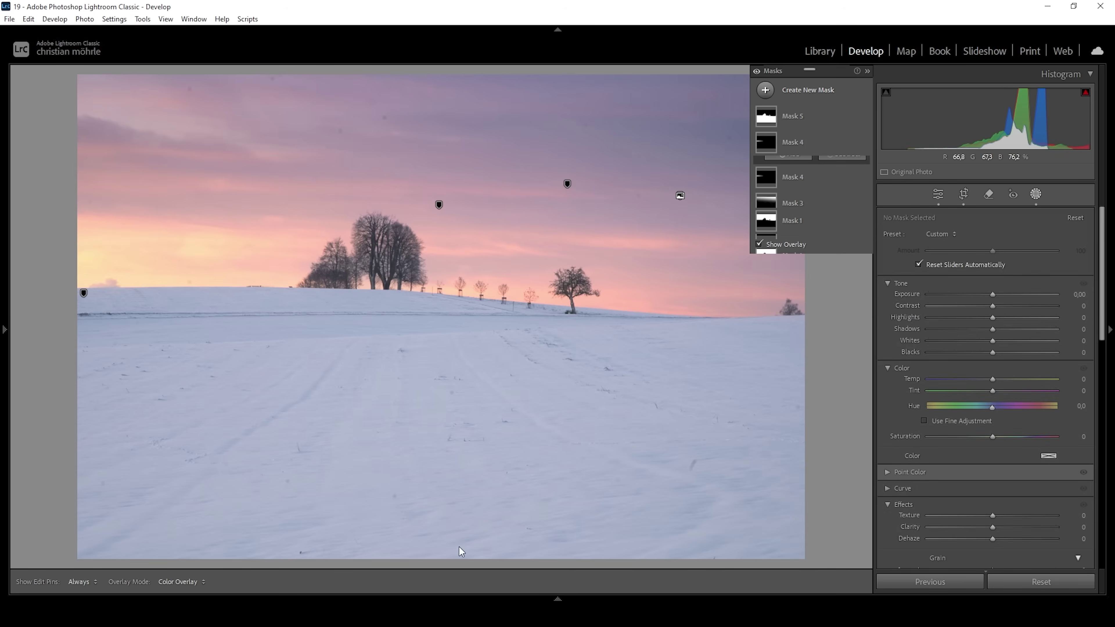
pyautogui.press('m')
pyautogui.moveTo(482, 540); pyautogui.dragTo(480, 575)
pyautogui.moveTo(463, 363); pyautogui.dragTo(458, 347)
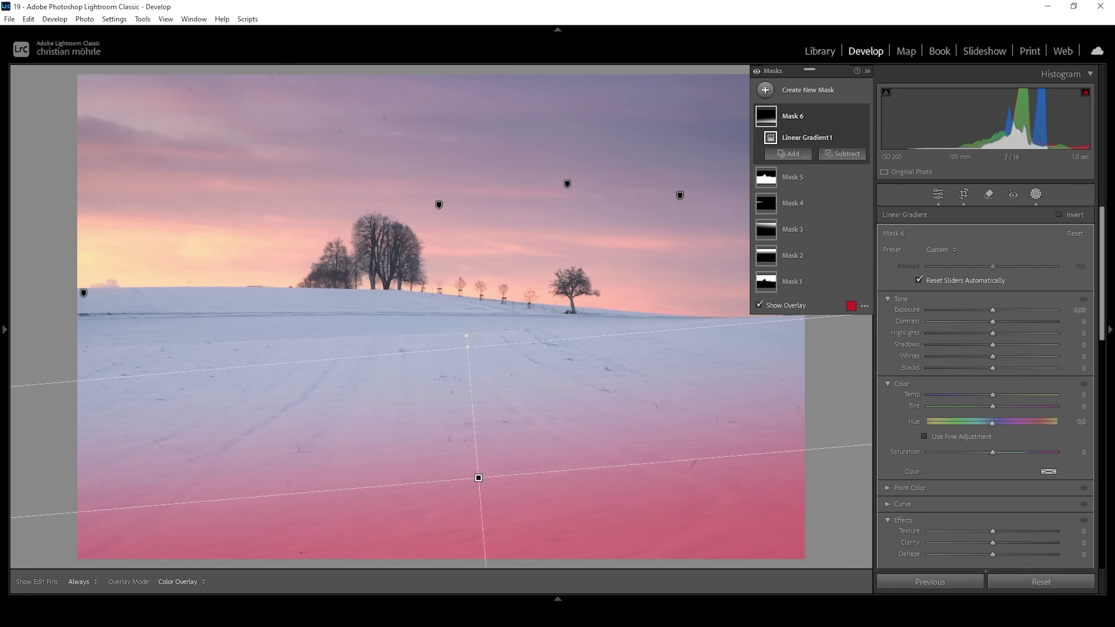
pyautogui.moveTo(992, 310); pyautogui.dragTo(978, 309)
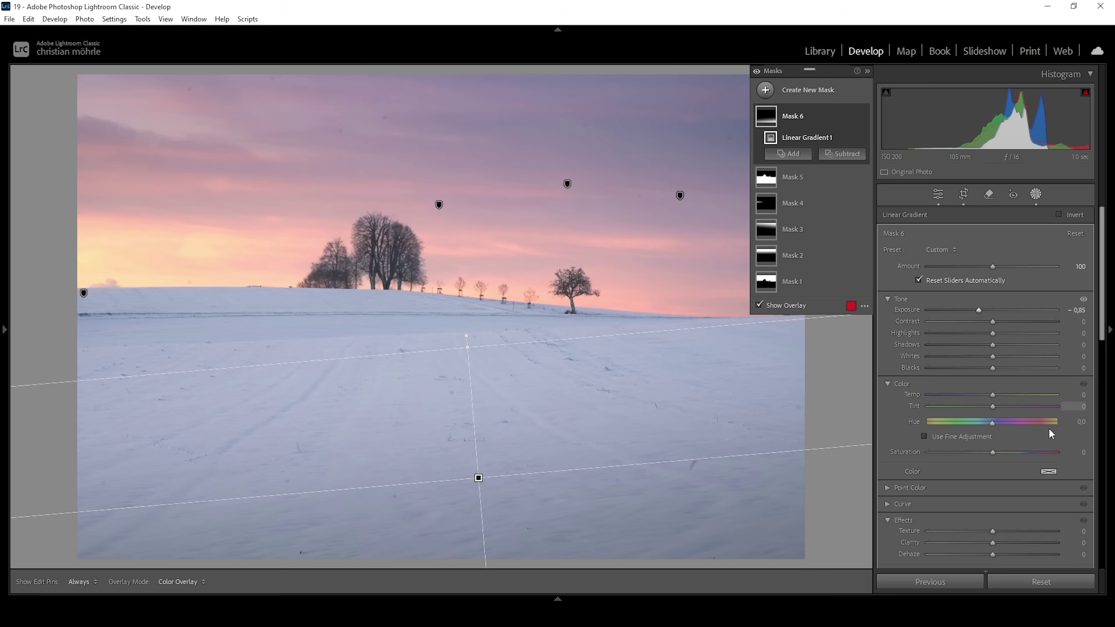
pyautogui.moveTo(992, 393); pyautogui.dragTo(992, 393)
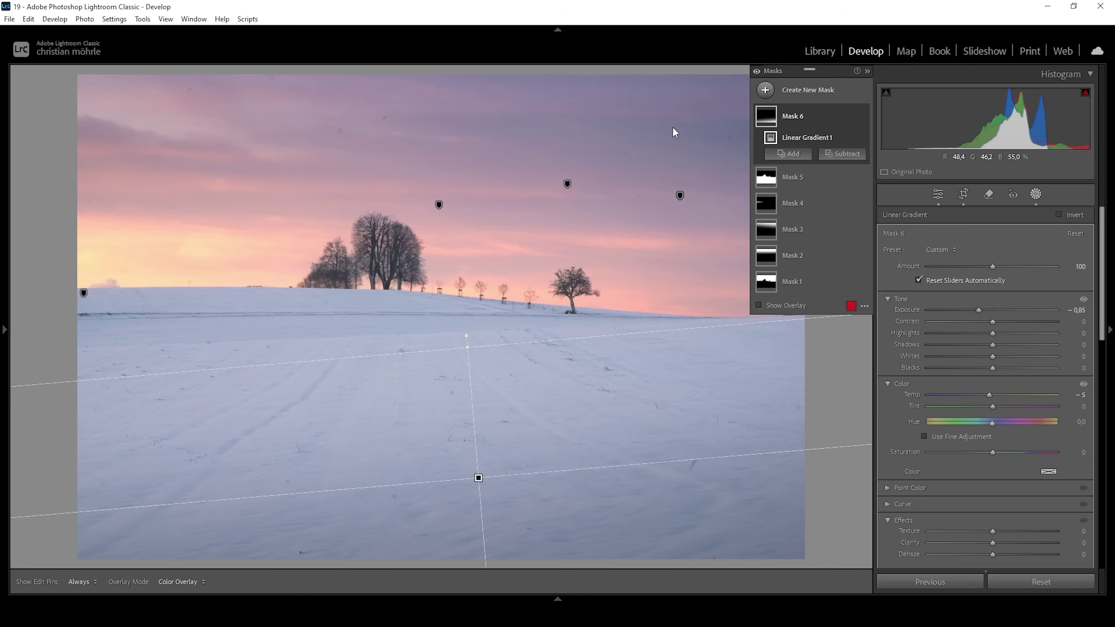
# Step: Add a new narrow, slightly tilted linear gradient mask covering the snow field from just below the track downward
pyautogui.click(765, 90)
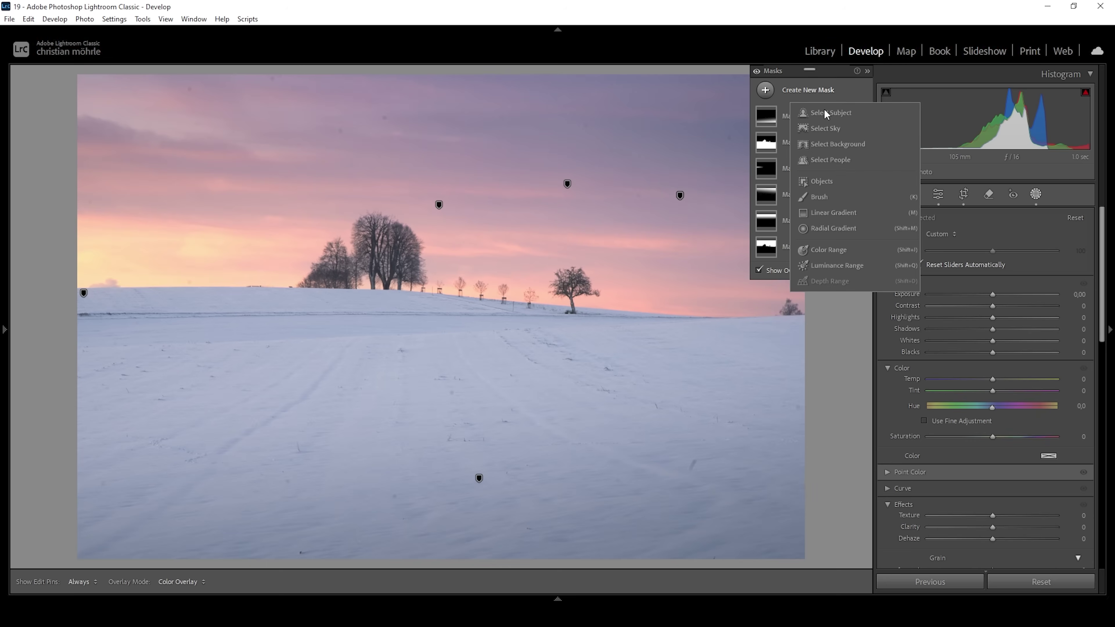
pyautogui.click(821, 212)
pyautogui.moveTo(259, 328); pyautogui.dragTo(260, 320)
# Step: Subtract a broad linear gradient over the lower foreground from the snow field mask and set its Exposure to 0,27
pyautogui.click(842, 154)
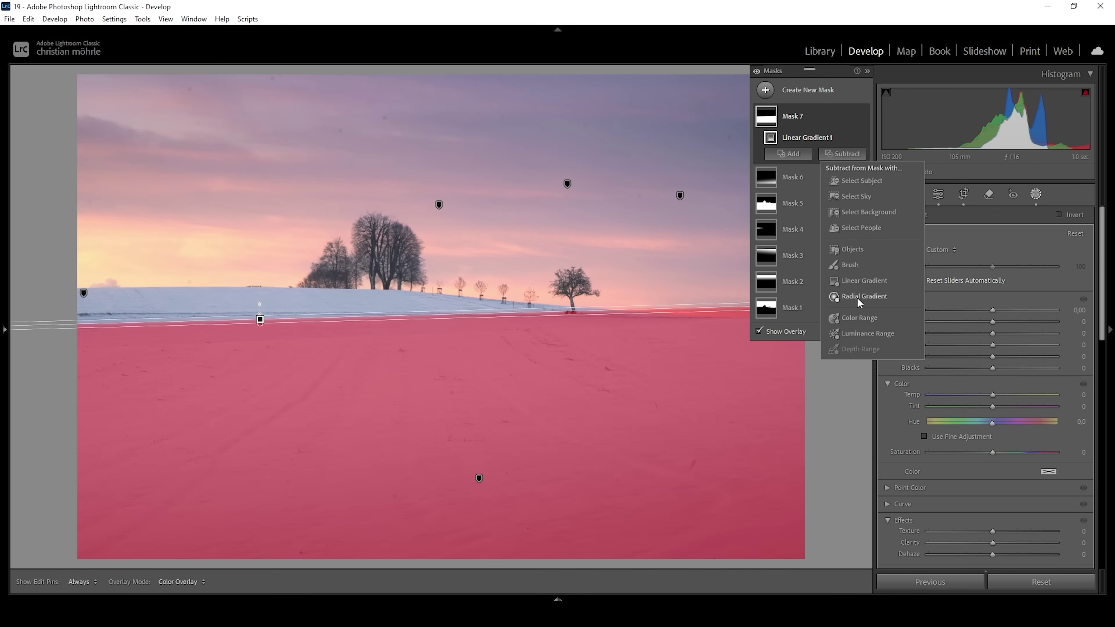
pyautogui.click(867, 285)
pyautogui.moveTo(415, 528); pyautogui.dragTo(404, 353)
pyautogui.moveTo(415, 530); pyautogui.dragTo(416, 540)
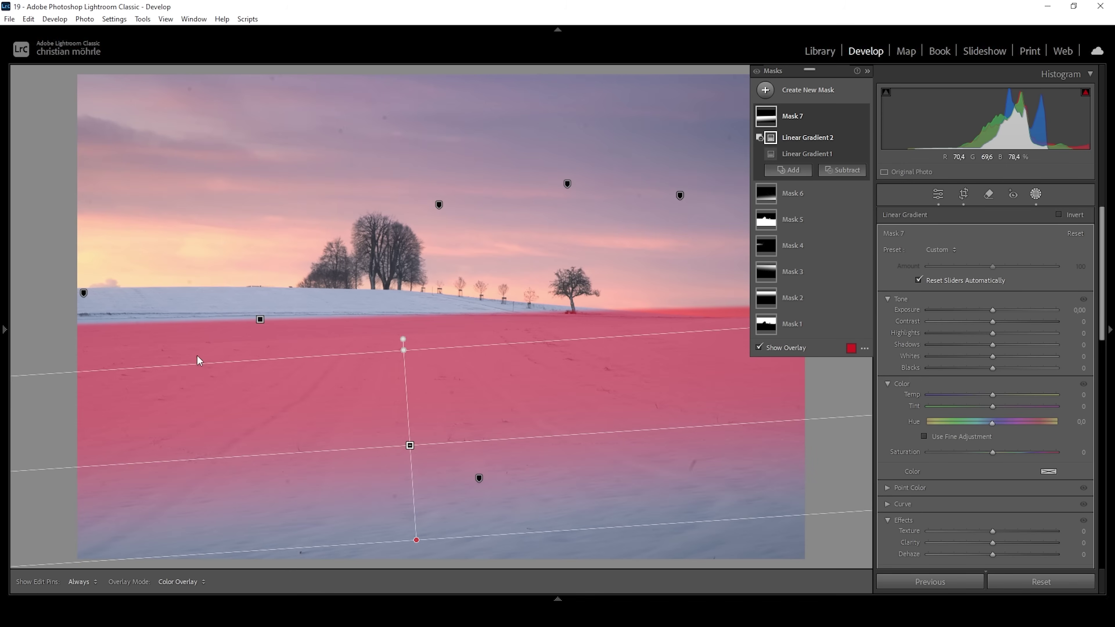
pyautogui.moveTo(993, 308); pyautogui.dragTo(989, 310)
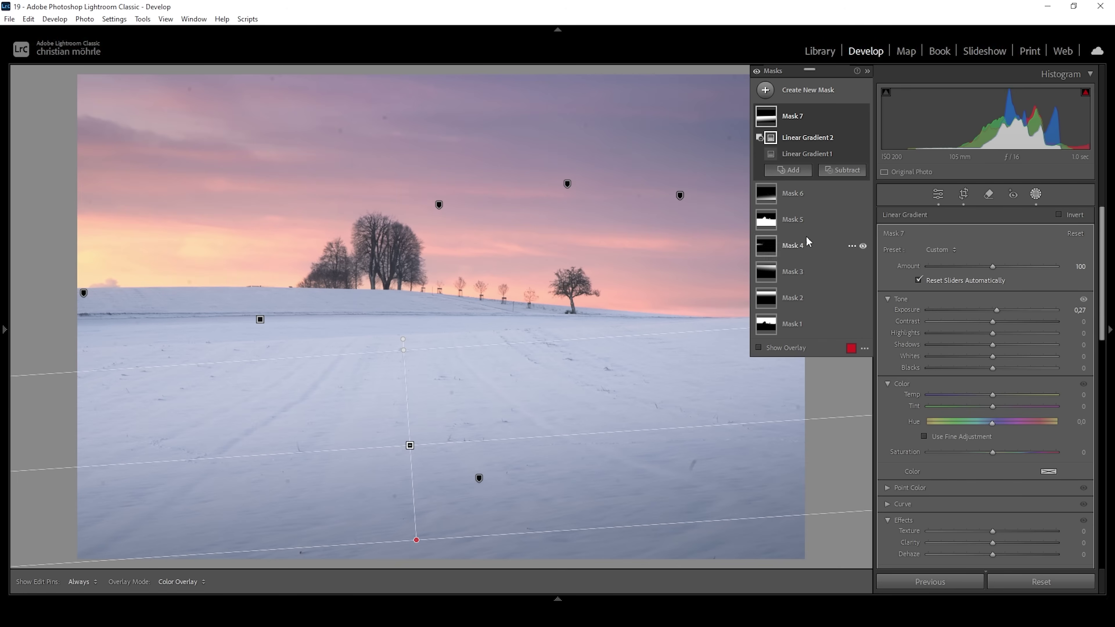
# Step: Subtract a size 6,0 brush with Feather 0 from the snow field mask, painted in straight segments along the strip below the track
pyautogui.click(838, 171)
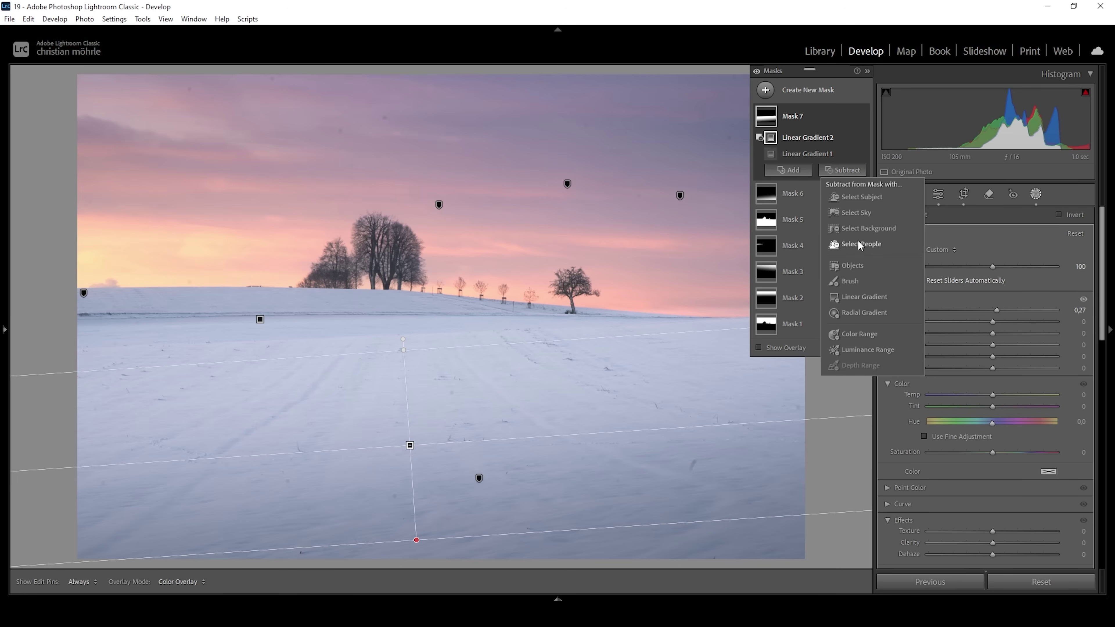
pyautogui.click(860, 281)
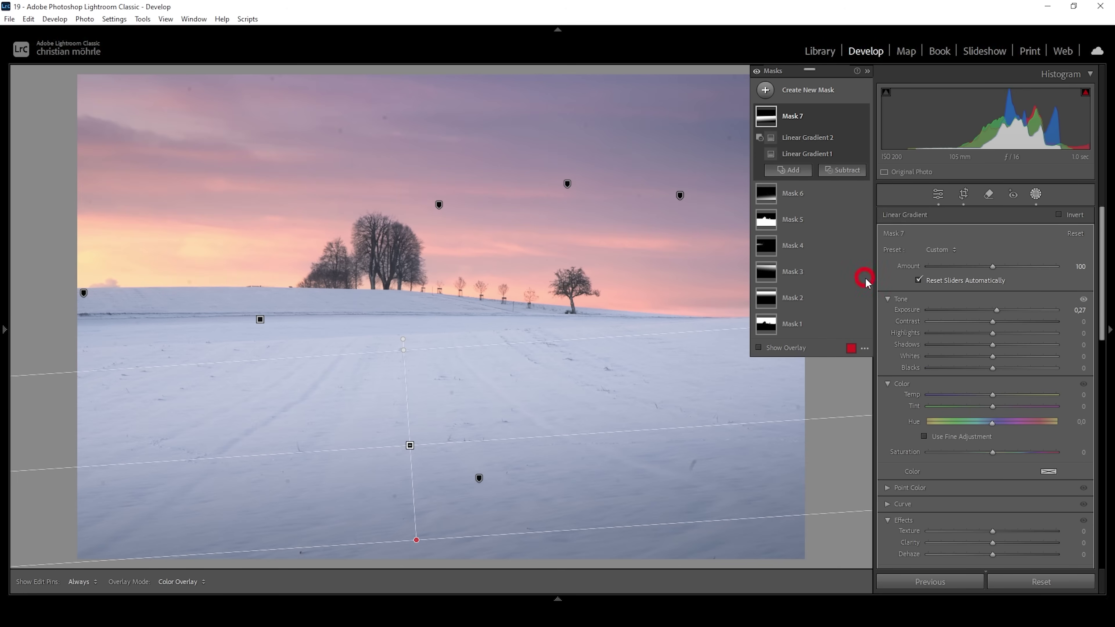
pyautogui.keyDown('shift'); pyautogui.click(74, 347); pyautogui.keyUp('shift')
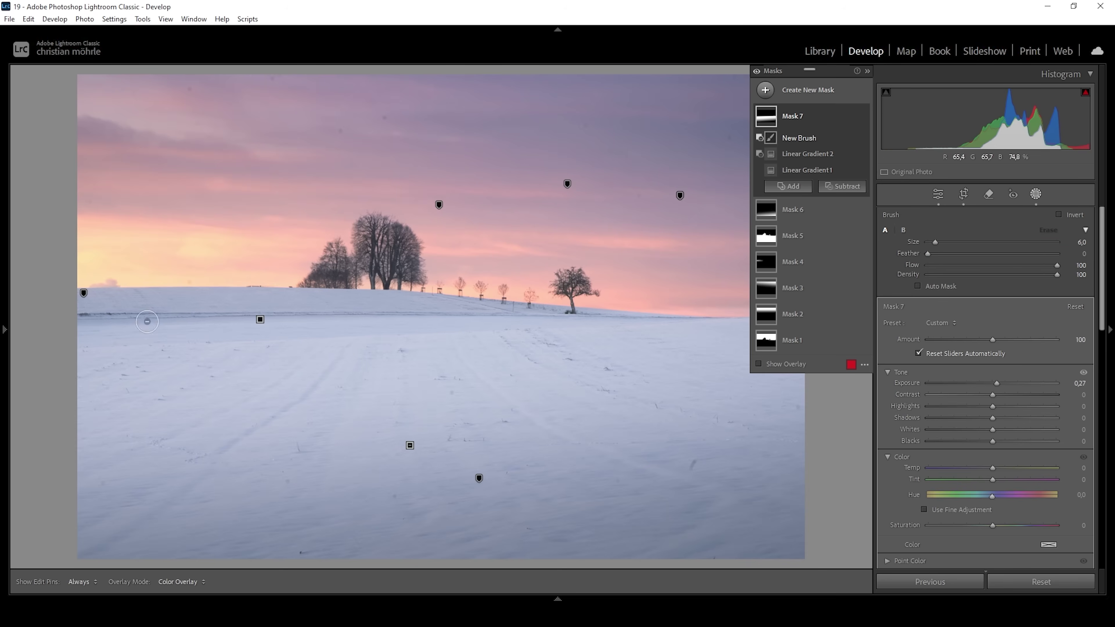
pyautogui.click(84, 336)
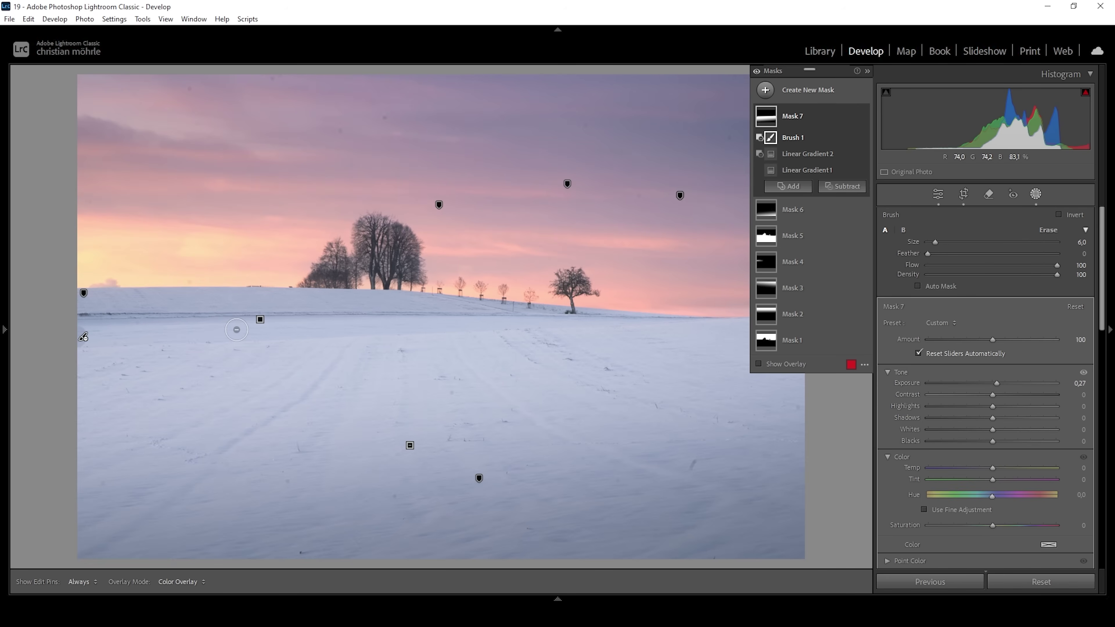
pyautogui.keyDown('shift'); pyautogui.click(236, 329); pyautogui.keyUp('shift')
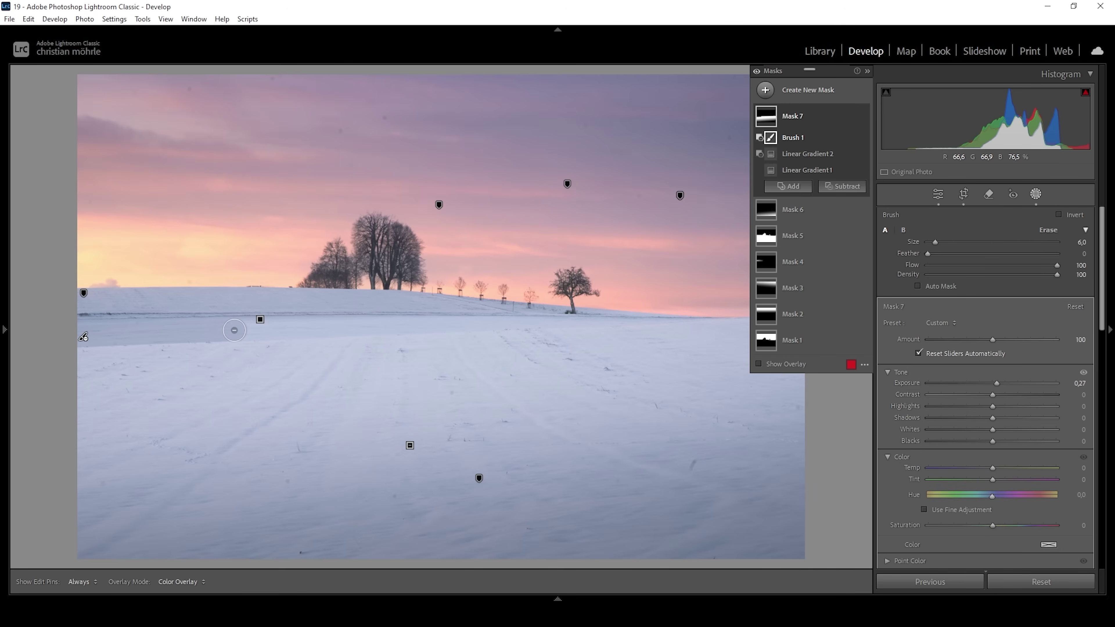
pyautogui.keyDown('shift'); pyautogui.click(361, 323); pyautogui.keyUp('shift')
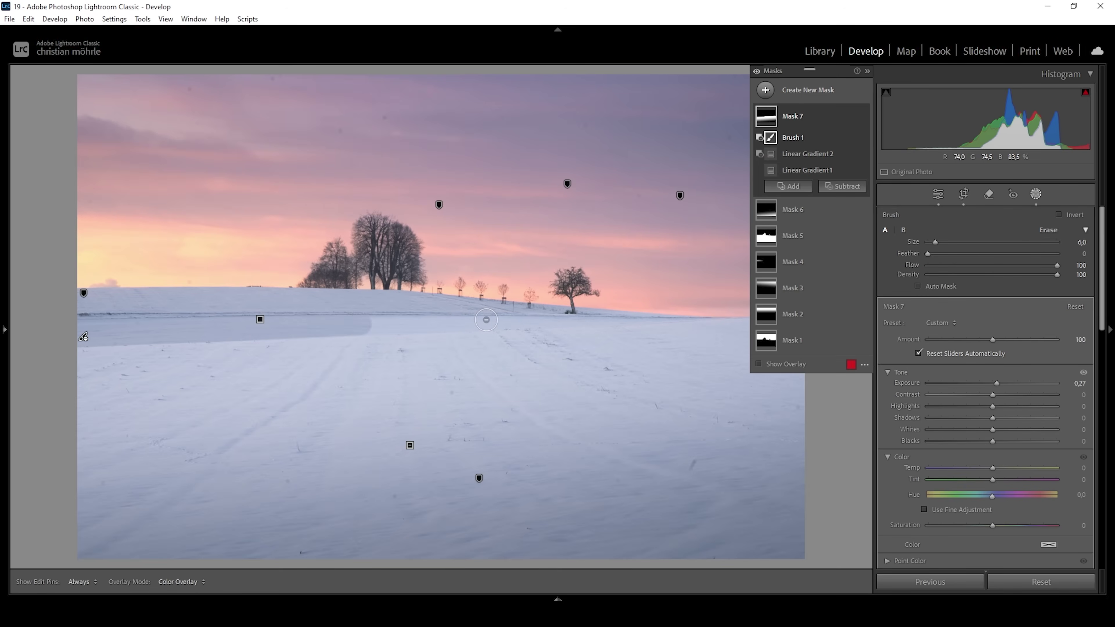
pyautogui.keyDown('shift'); pyautogui.click(486, 320); pyautogui.keyUp('shift')
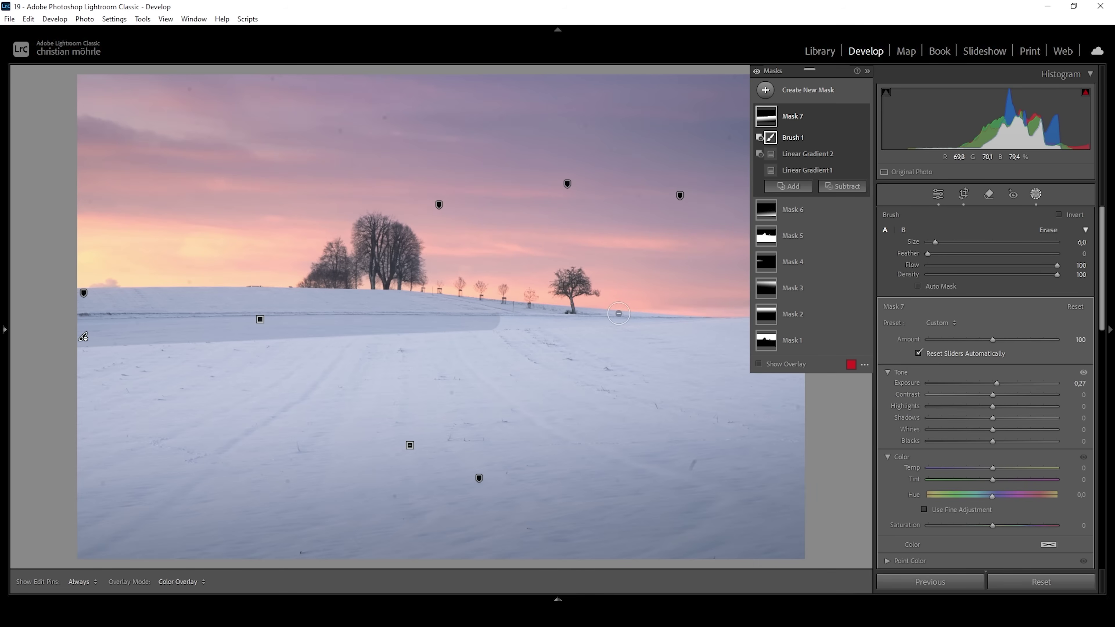
pyautogui.keyDown('shift'); pyautogui.click(619, 313); pyautogui.keyUp('shift')
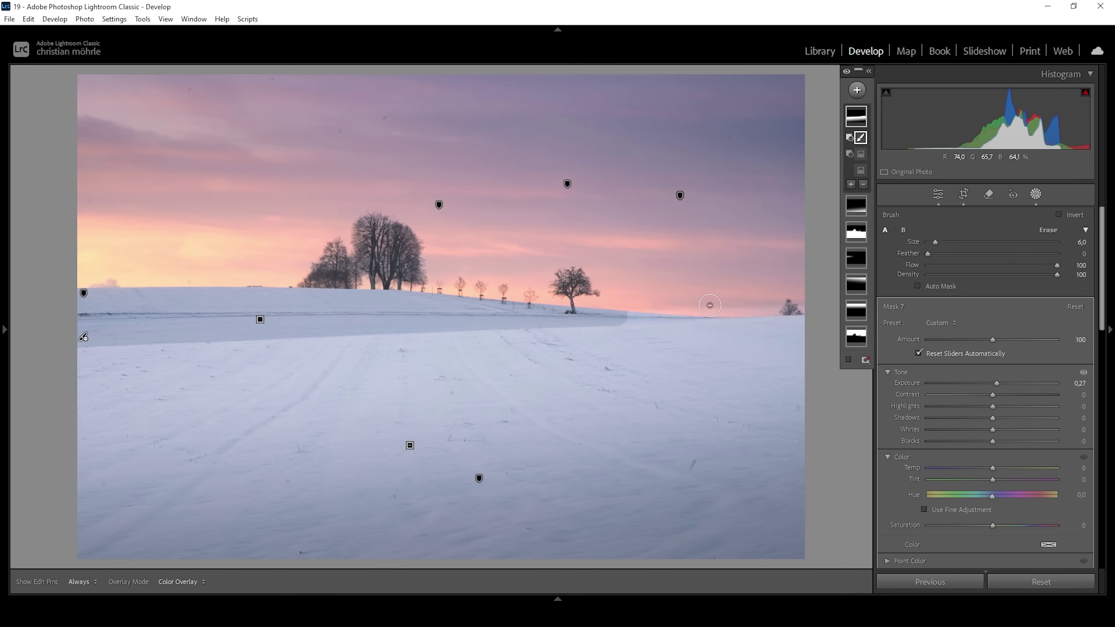
pyautogui.keyDown('shift'); pyautogui.click(719, 307); pyautogui.keyUp('shift')
pyautogui.keyDown('shift'); pyautogui.click(773, 304); pyautogui.keyUp('shift')
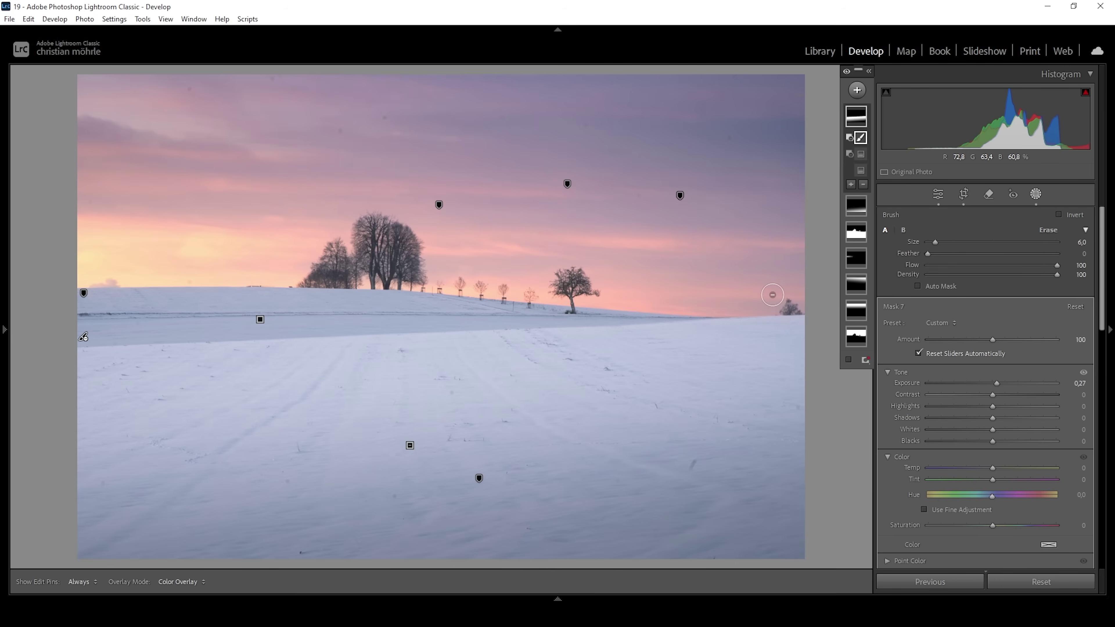
pyautogui.click(869, 71)
pyautogui.press('Escape')
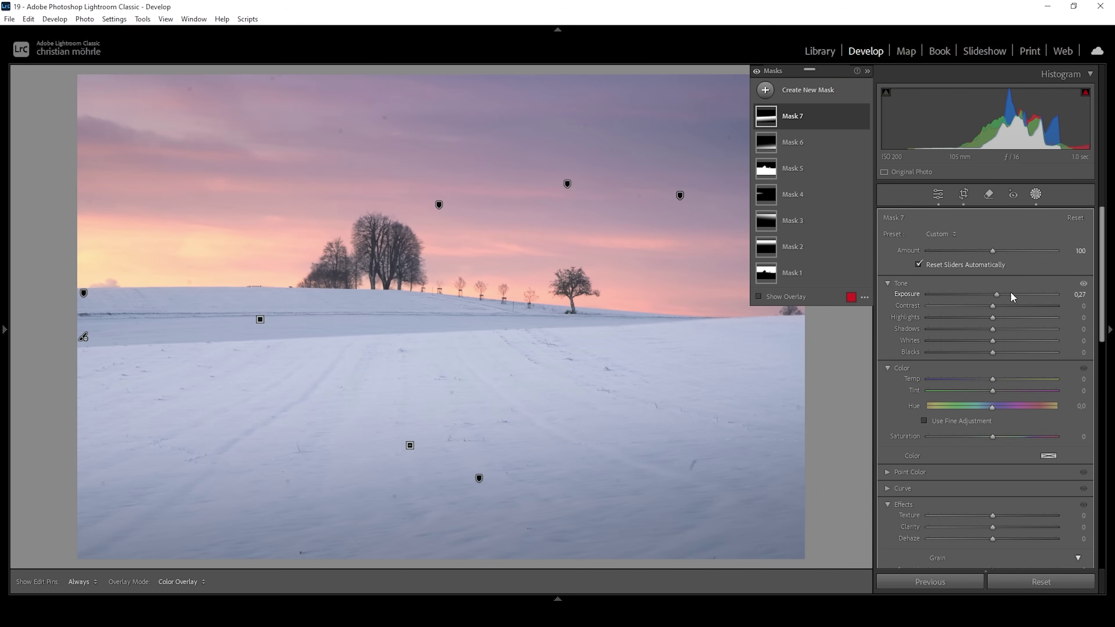
# Step: Tone down the snow field mask's brightening to Exposure 0,05 and set its Whites to 5
pyautogui.click(996, 294)
pyautogui.moveTo(995, 295); pyautogui.dragTo(992, 295)
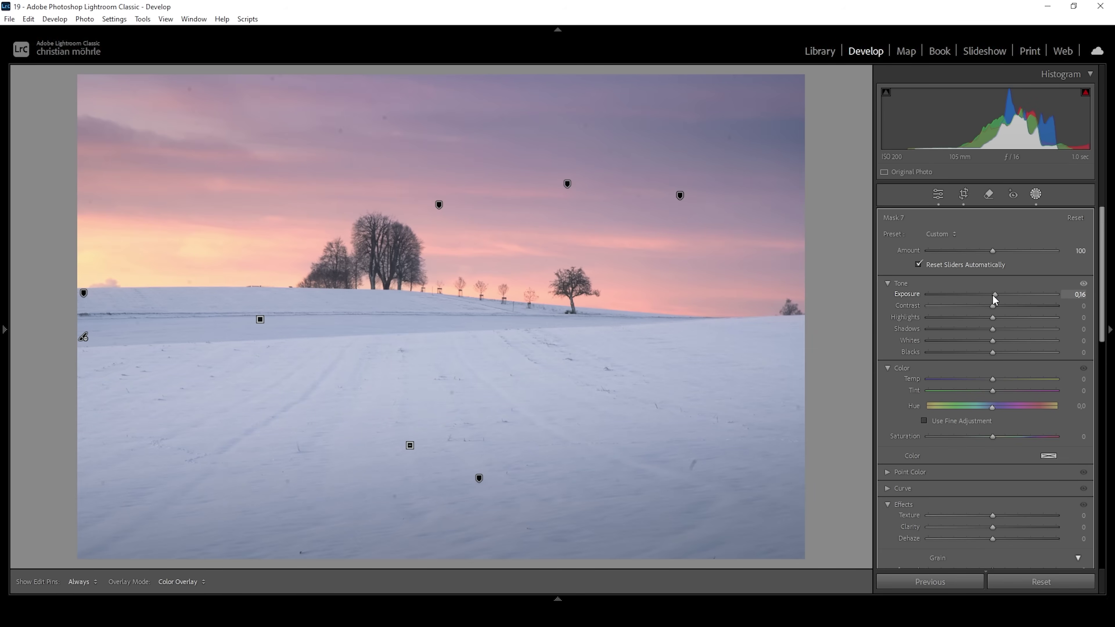
pyautogui.click(991, 294)
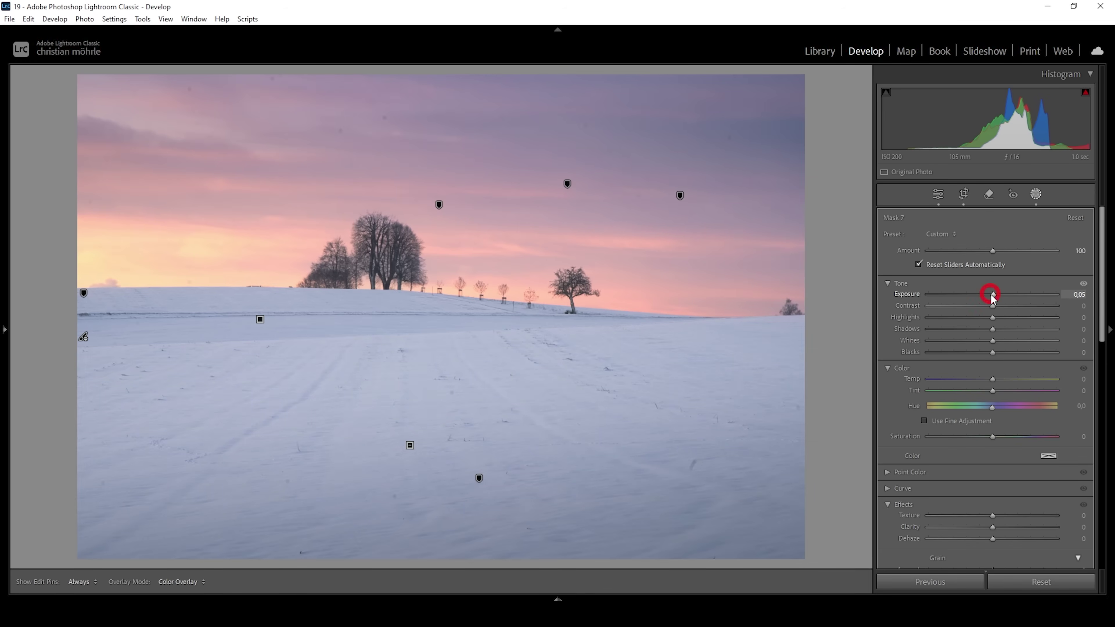
pyautogui.moveTo(992, 339); pyautogui.dragTo(994, 340)
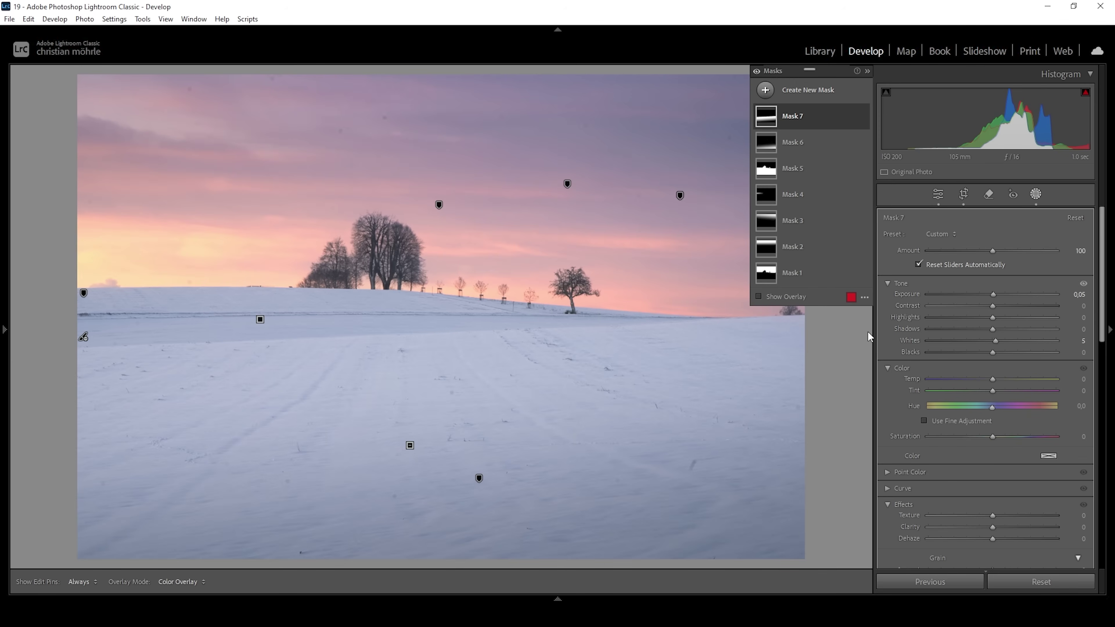
# Step: Add a linear gradient mask that covers the sky and fades out downward across the horizon slope
pyautogui.click(766, 90)
pyautogui.click(829, 215)
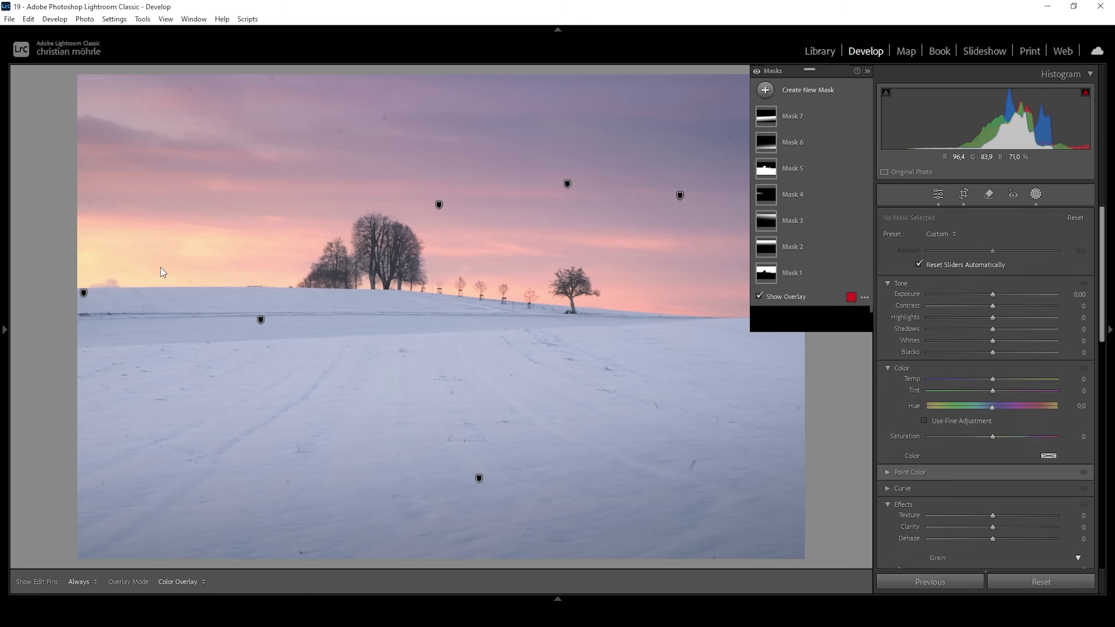
pyautogui.moveTo(142, 270); pyautogui.dragTo(146, 336)
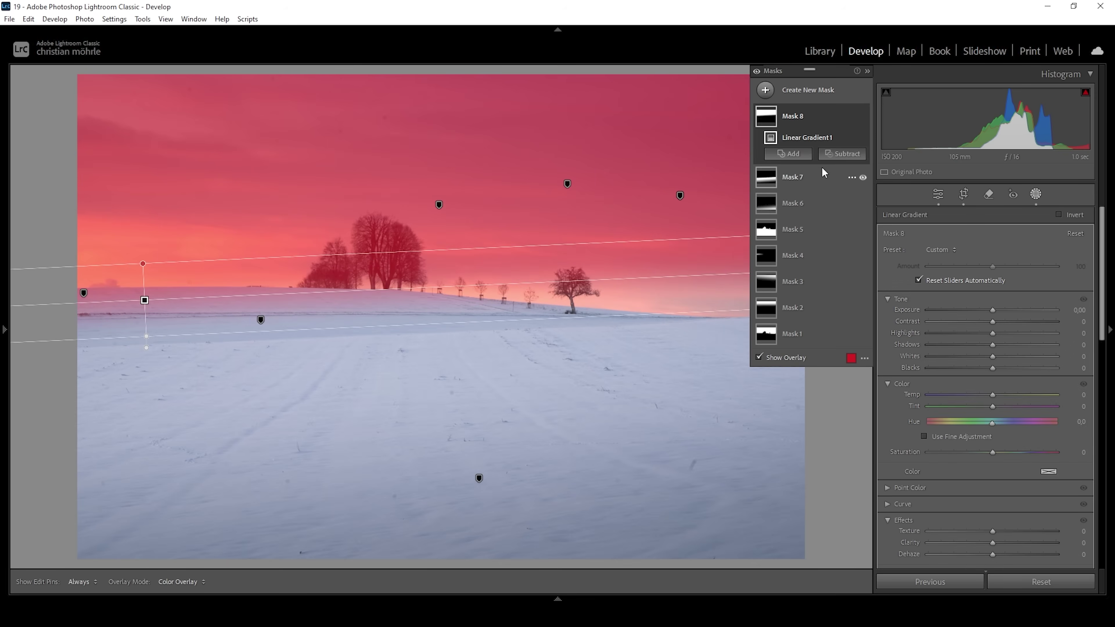
# Step: Subtract the sky and a second tilted linear gradient over the trees from the mask, limiting it to the snowy slope at far left
pyautogui.click(843, 154)
pyautogui.click(849, 196)
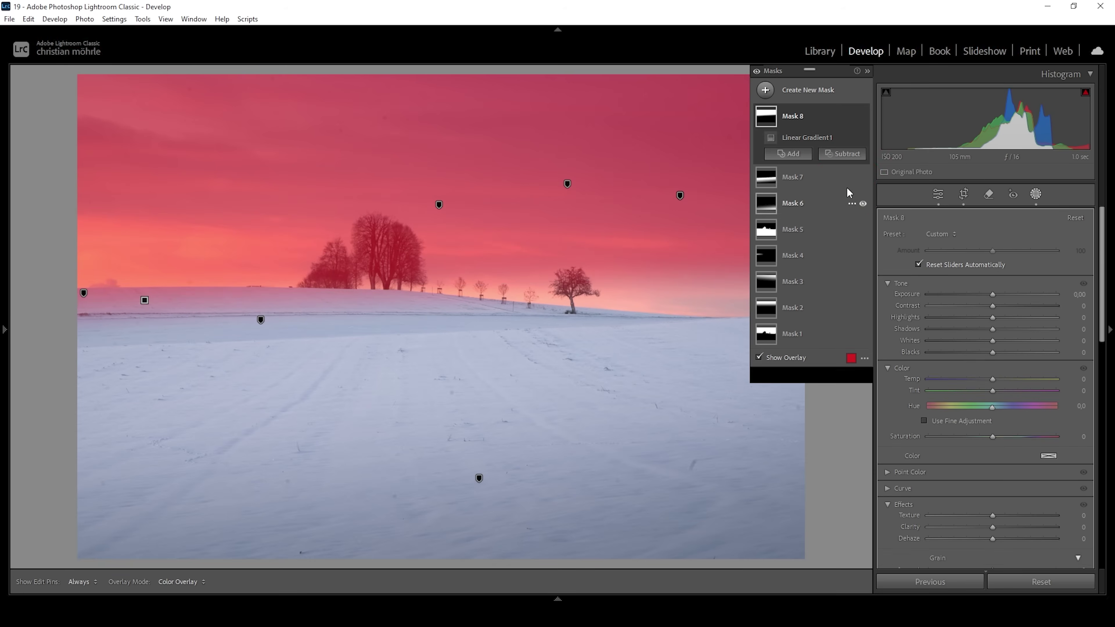
pyautogui.click(842, 170)
pyautogui.click(861, 293)
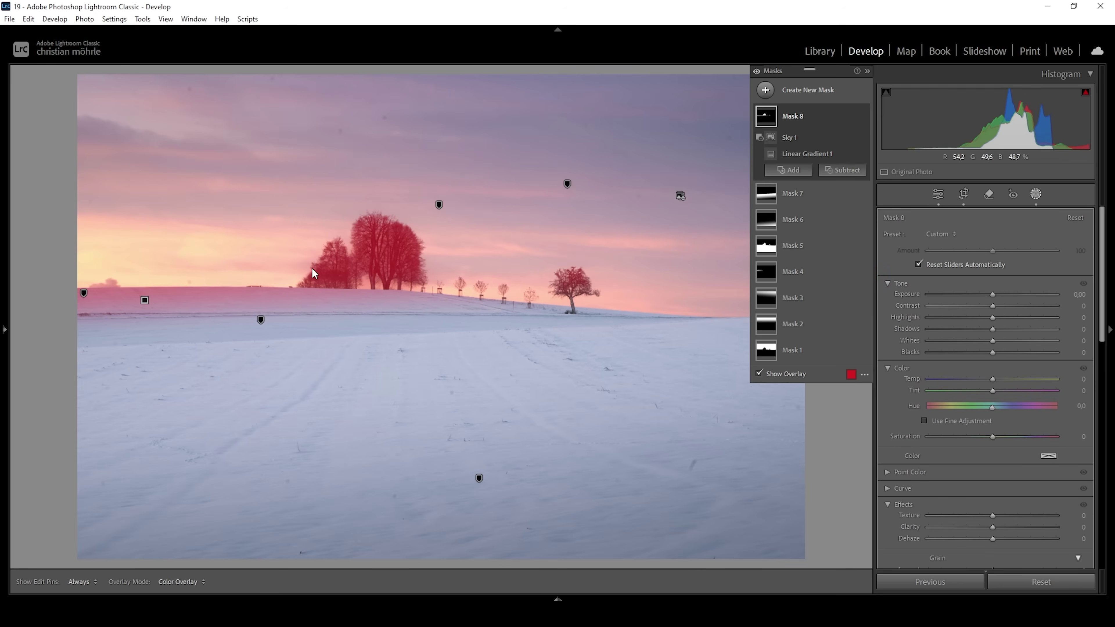
pyautogui.moveTo(340, 269); pyautogui.dragTo(336, 319)
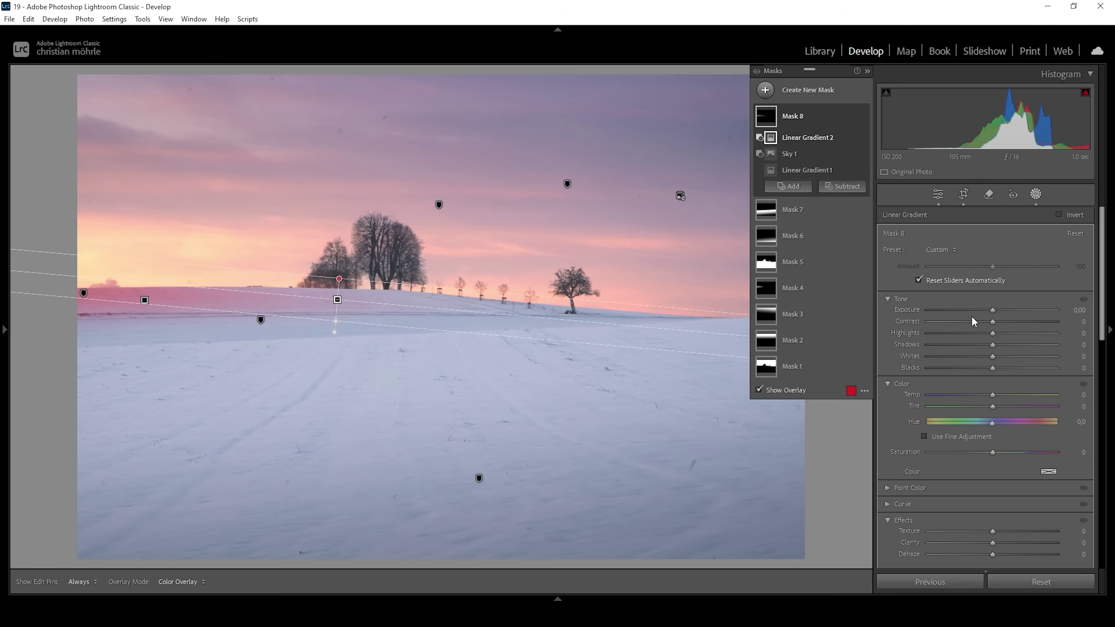
# Step: Darken the masked far-left snow slope with Exposure −0,34
pyautogui.moveTo(992, 310); pyautogui.dragTo(986, 310)
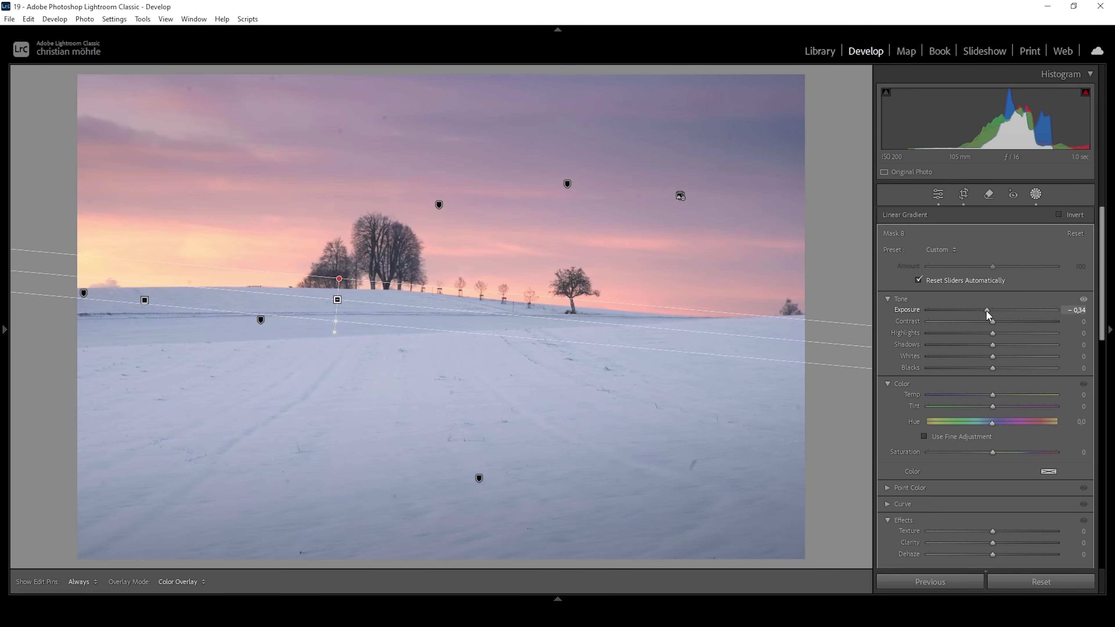
pyautogui.moveTo(986, 310); pyautogui.dragTo(986, 310)
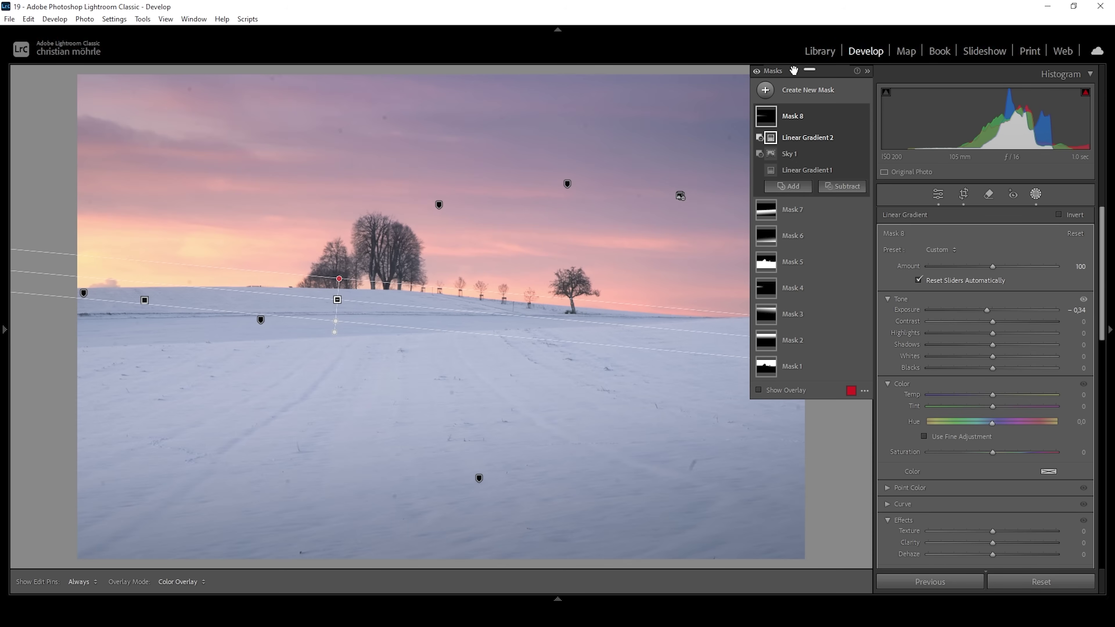
# Step: Compare the photo with all masks hidden and shown, and leave masking with the Basic adjustments collapsed
pyautogui.click(755, 72)
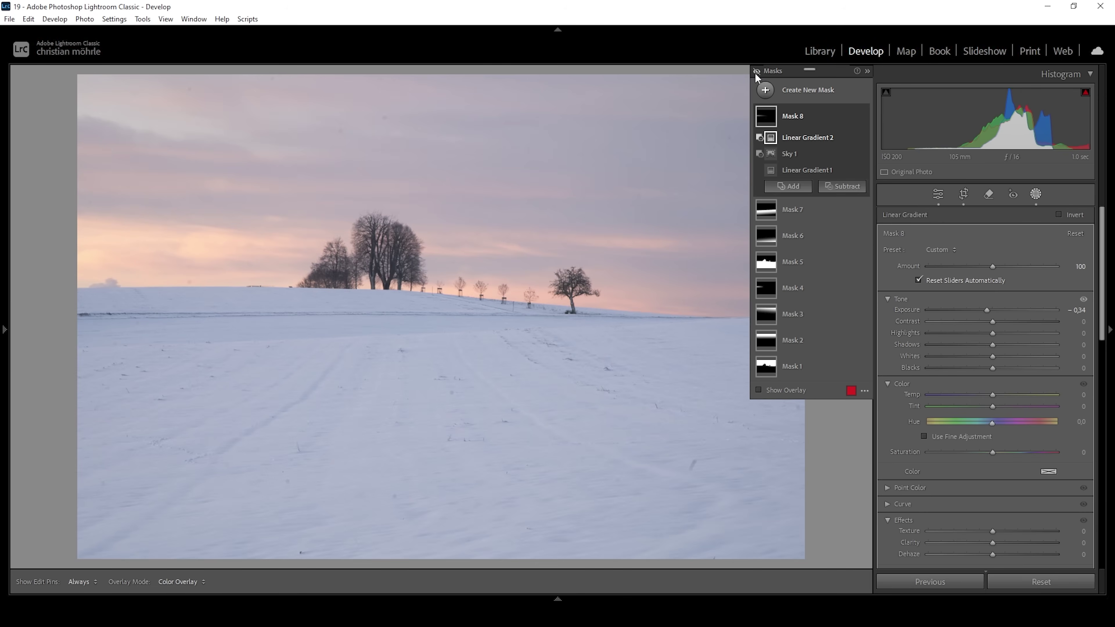
pyautogui.click(756, 72)
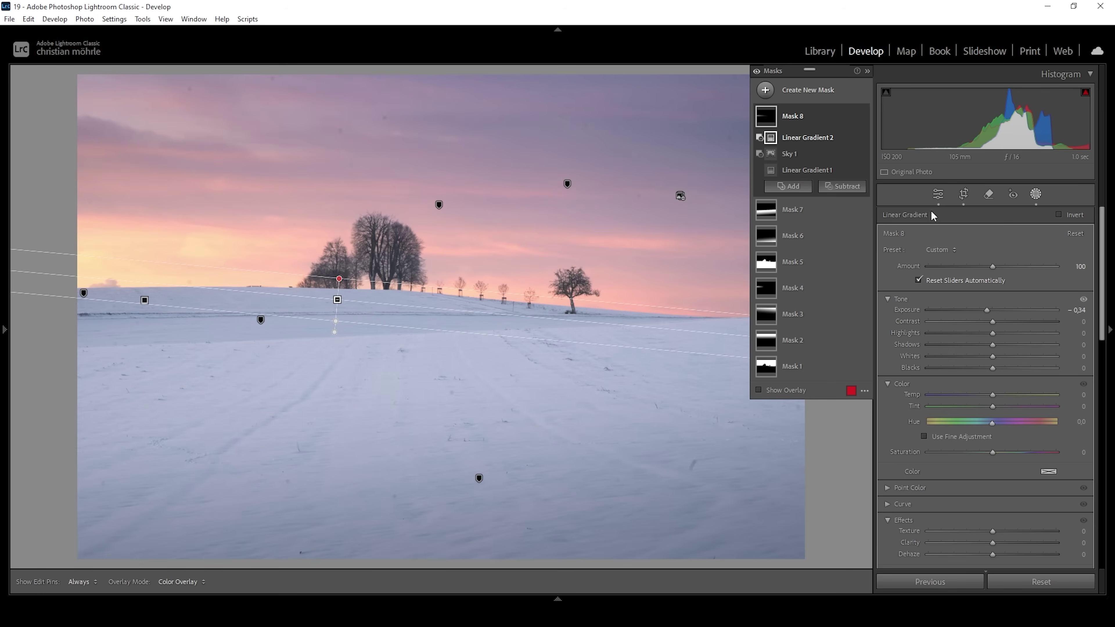
pyautogui.click(937, 194)
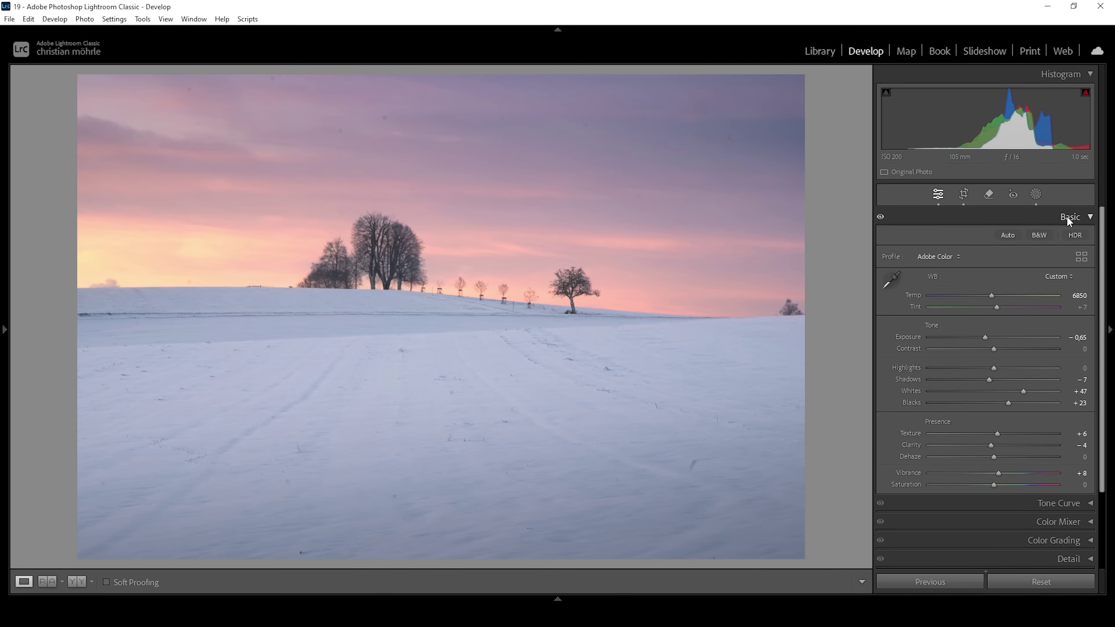
pyautogui.click(1067, 217)
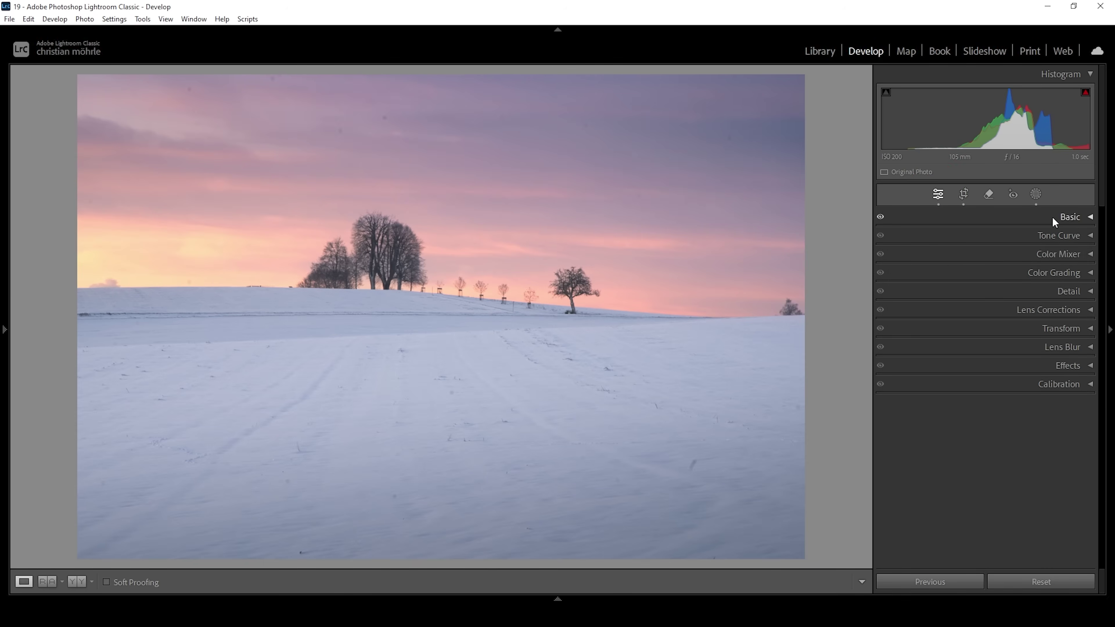
# Step: Raise the Color Mixer saturation of the reds and oranges, and set Yellow to +15, Purple to +13 and Magenta to +9
pyautogui.click(1076, 255)
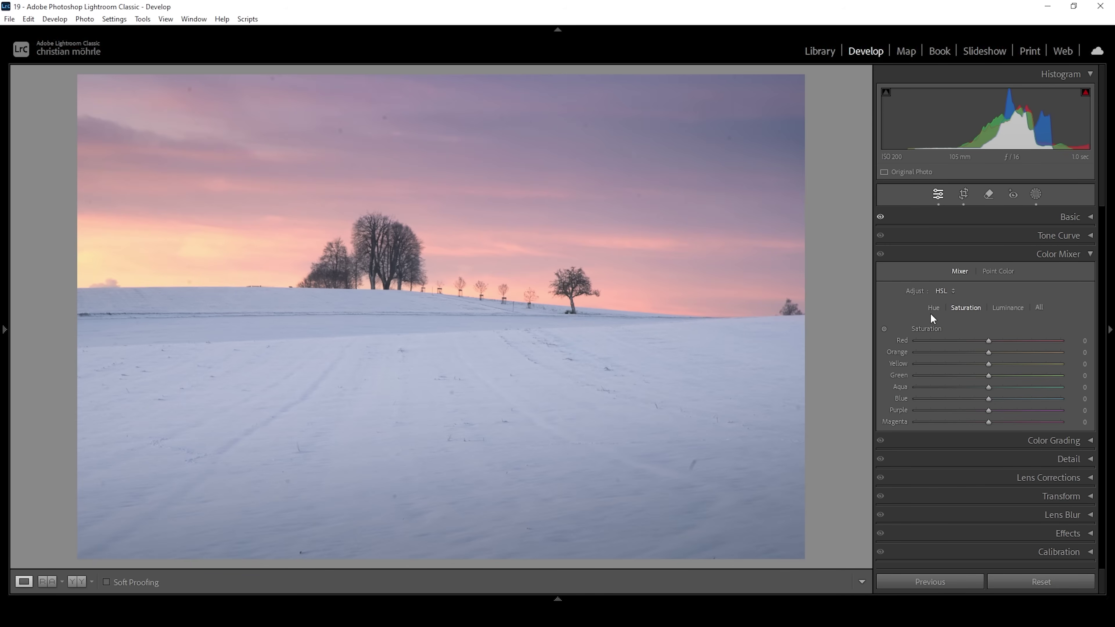
pyautogui.click(997, 340)
pyautogui.moveTo(995, 352); pyautogui.dragTo(998, 352)
pyautogui.moveTo(996, 362); pyautogui.dragTo(1001, 363)
pyautogui.click(1000, 363)
pyautogui.moveTo(995, 412); pyautogui.dragTo(993, 421)
# Step: Color grade the highlights with a warm tint of Hue 30 and Saturation 6
pyautogui.click(1068, 439)
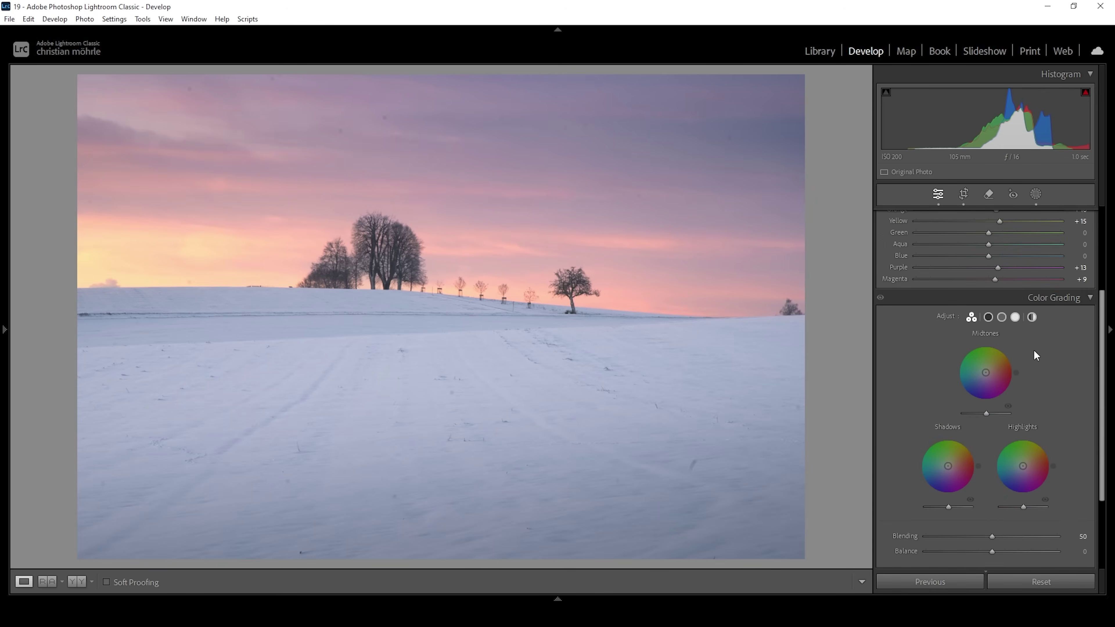
pyautogui.click(1016, 267)
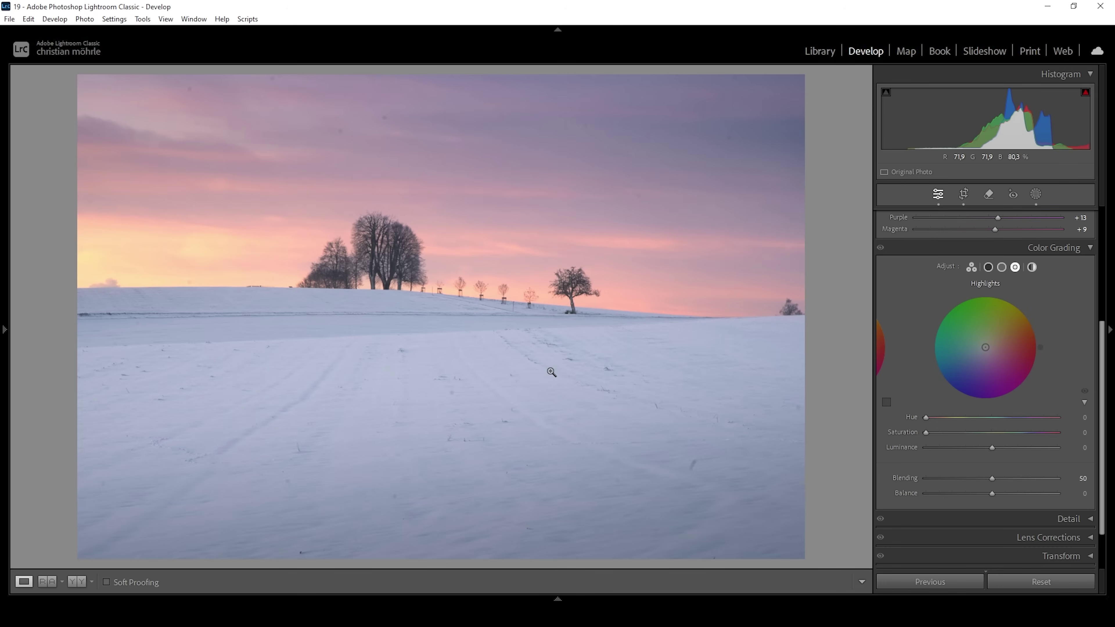
pyautogui.moveTo(927, 416); pyautogui.dragTo(939, 419)
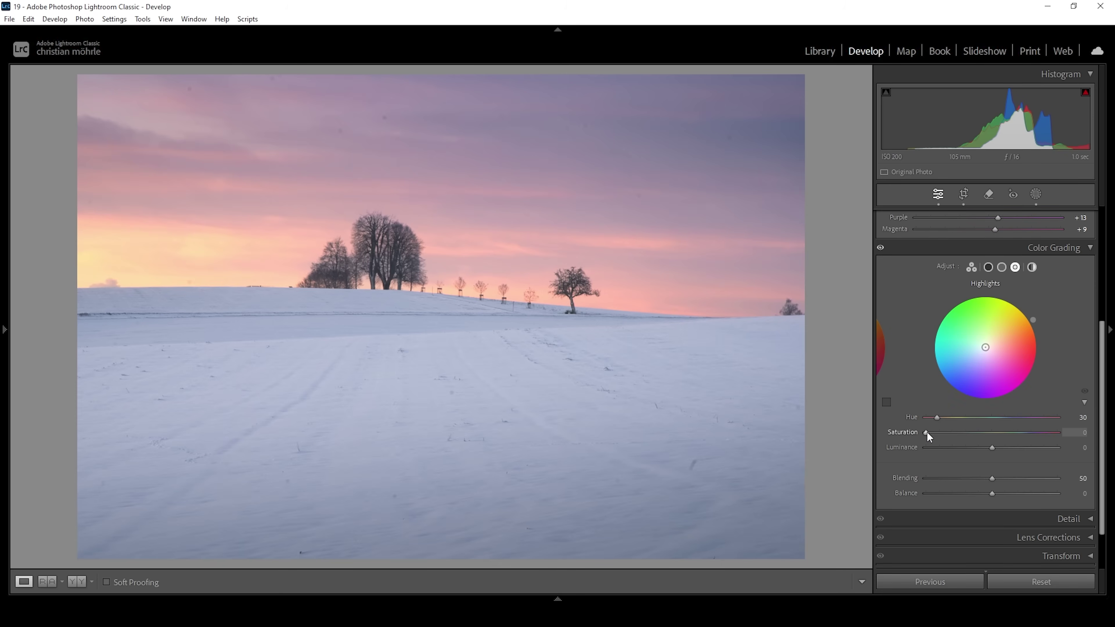
pyautogui.moveTo(927, 432); pyautogui.dragTo(932, 432)
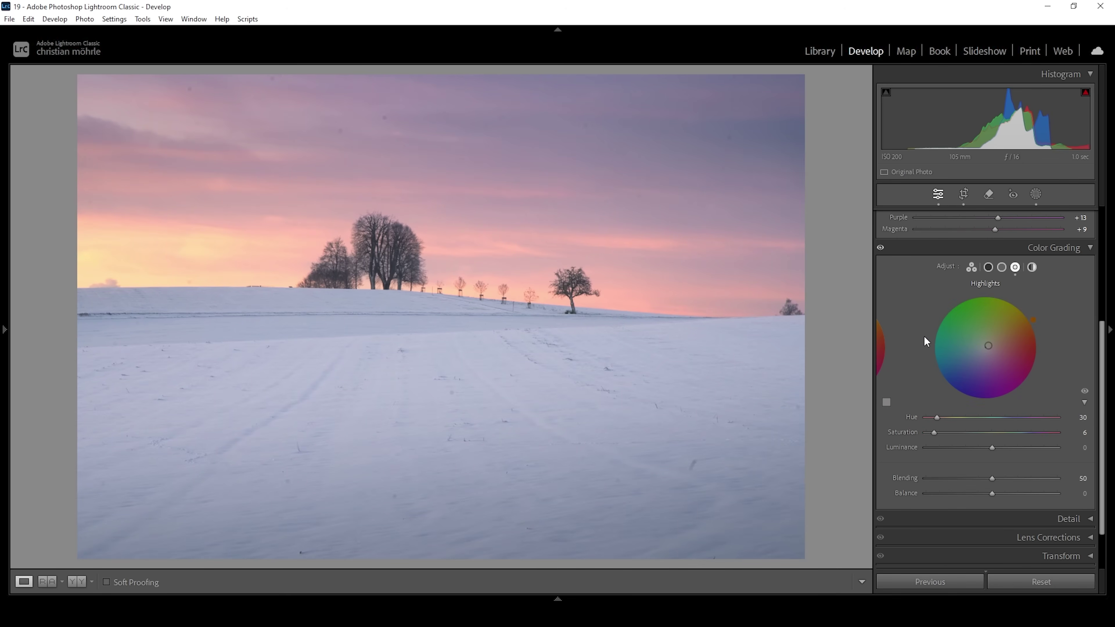
# Step: Color grade the midtones with a blue tint of Hue 216 and Saturation 5
pyautogui.click(1002, 267)
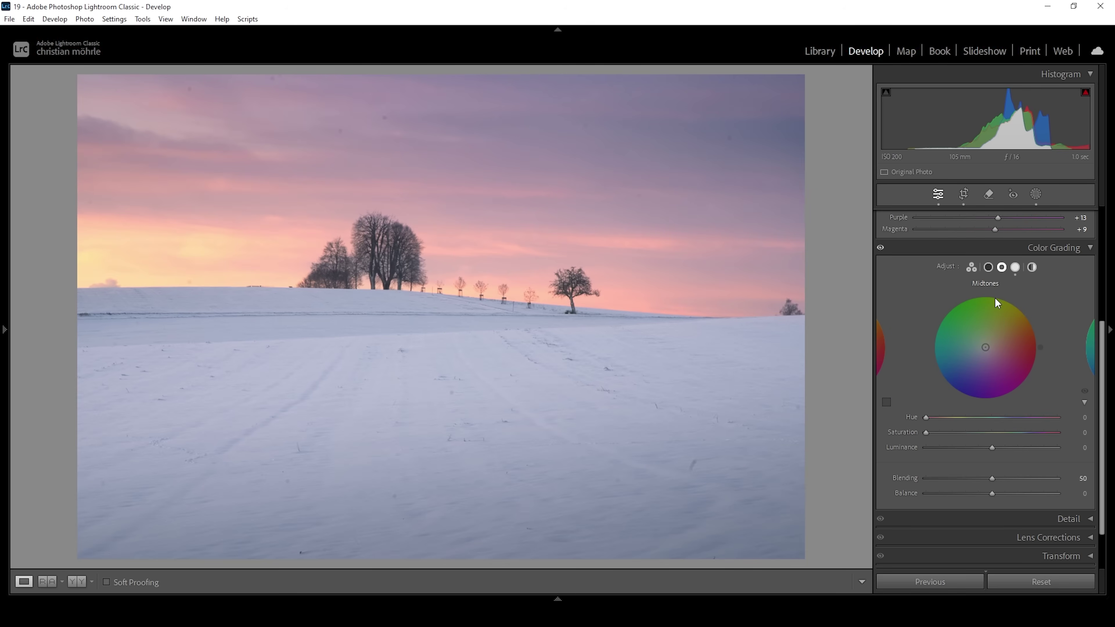
pyautogui.moveTo(927, 417); pyautogui.dragTo(1007, 419)
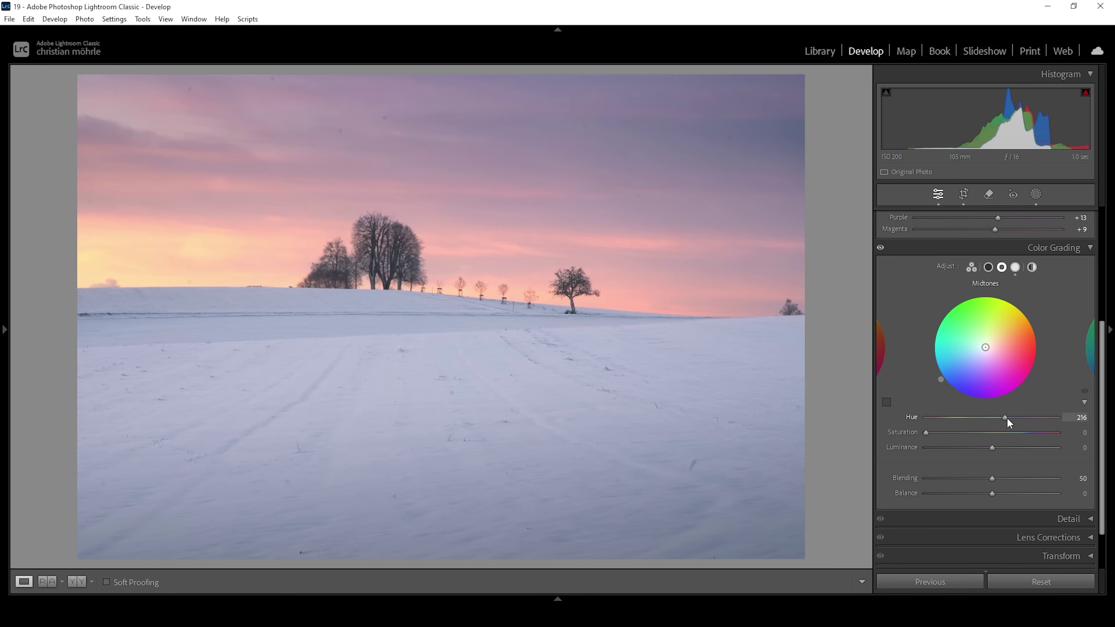
pyautogui.moveTo(927, 433); pyautogui.dragTo(935, 431)
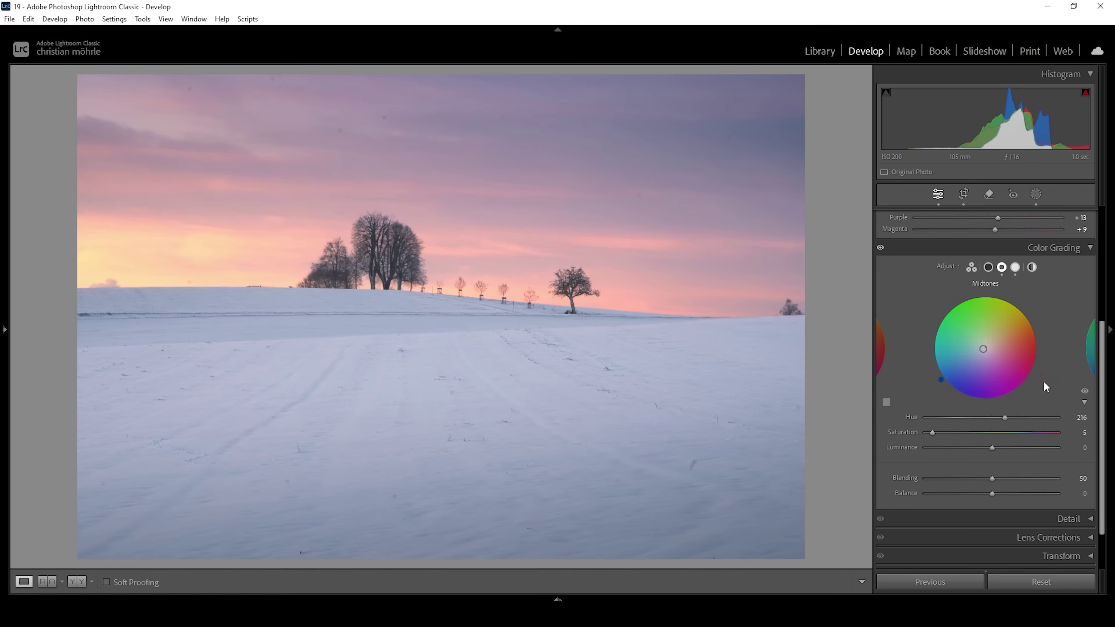
# Step: Color grade the shadows with Hue 230 and Saturation 2, and collapse the Color Grading settings
pyautogui.click(988, 267)
pyautogui.moveTo(928, 416)
pyautogui.mouseDown()
pyautogui.moveTo(1017, 426)
pyautogui.moveTo(929, 434)
pyautogui.mouseUp()
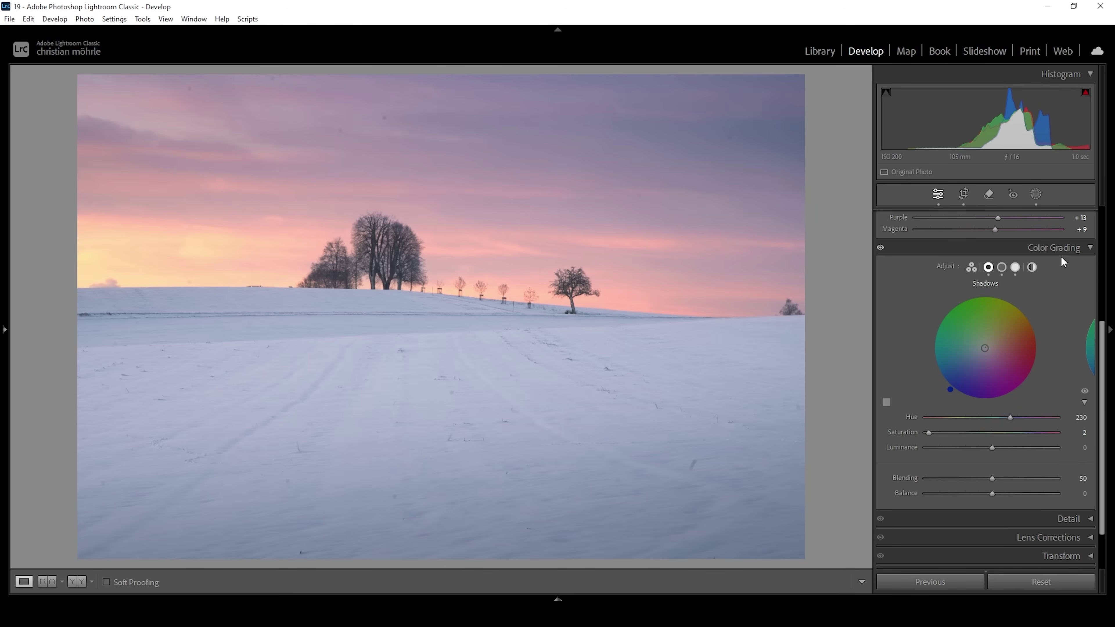
pyautogui.keyDown('ctrl'); pyautogui.click(1053, 248); pyautogui.keyUp('ctrl')
# Step: Shift the Blue Primary hue slightly toward teal in the camera calibration
pyautogui.click(1000, 385)
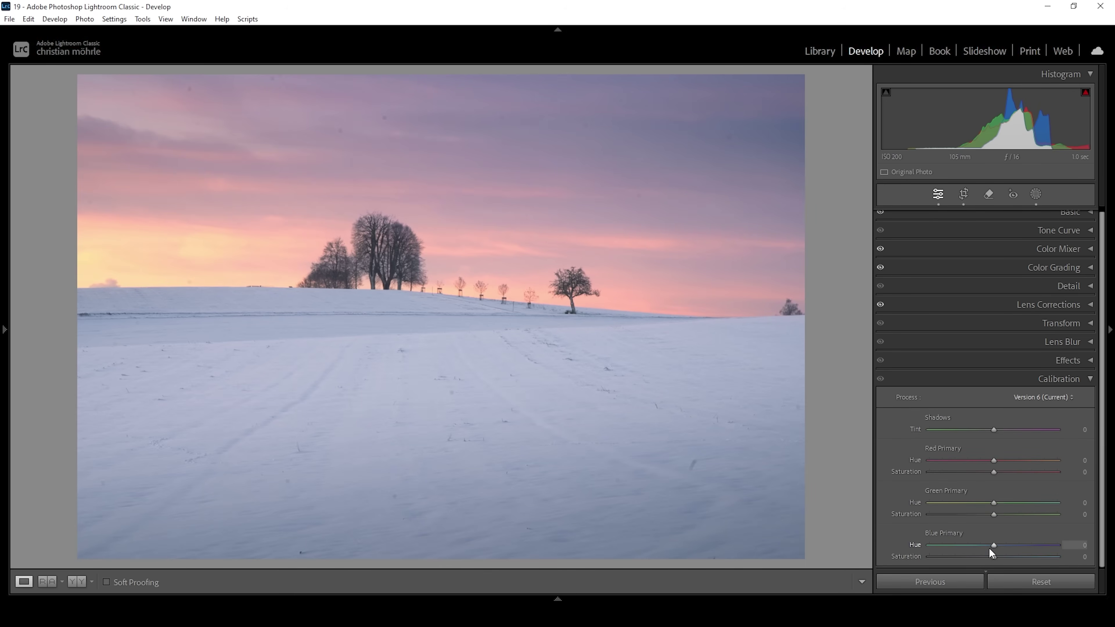
pyautogui.moveTo(993, 545); pyautogui.dragTo(990, 545)
pyautogui.click(1077, 378)
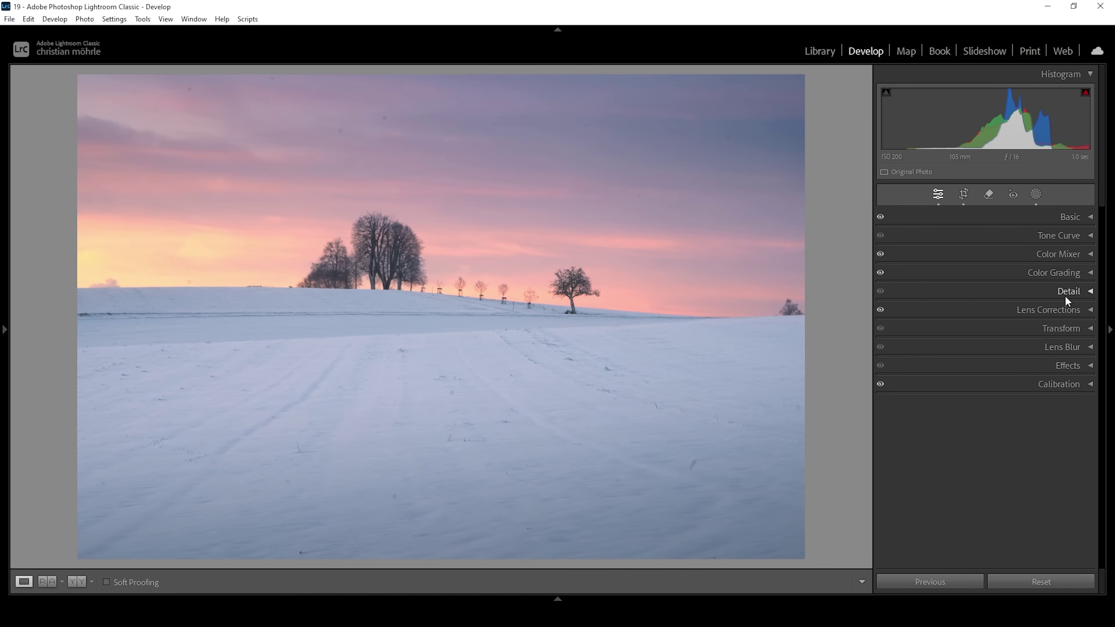
# Step: Sharpen the photo with Radius 0,5 and Detail 100, raising both the sharpening Masking and Amount
pyautogui.click(1077, 292)
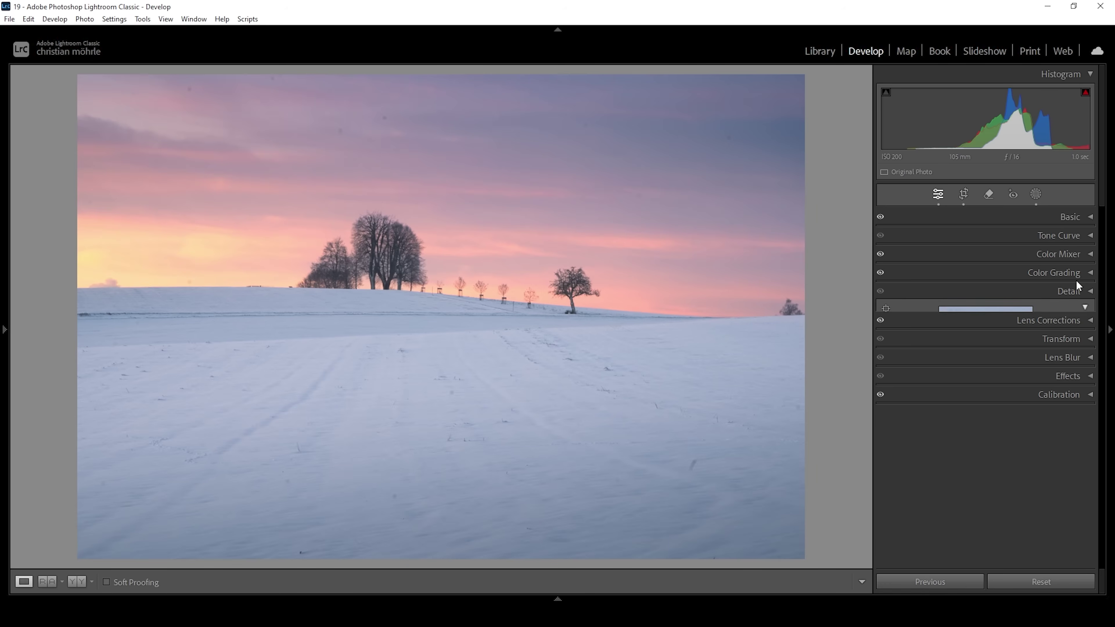
pyautogui.moveTo(954, 371); pyautogui.dragTo(899, 373)
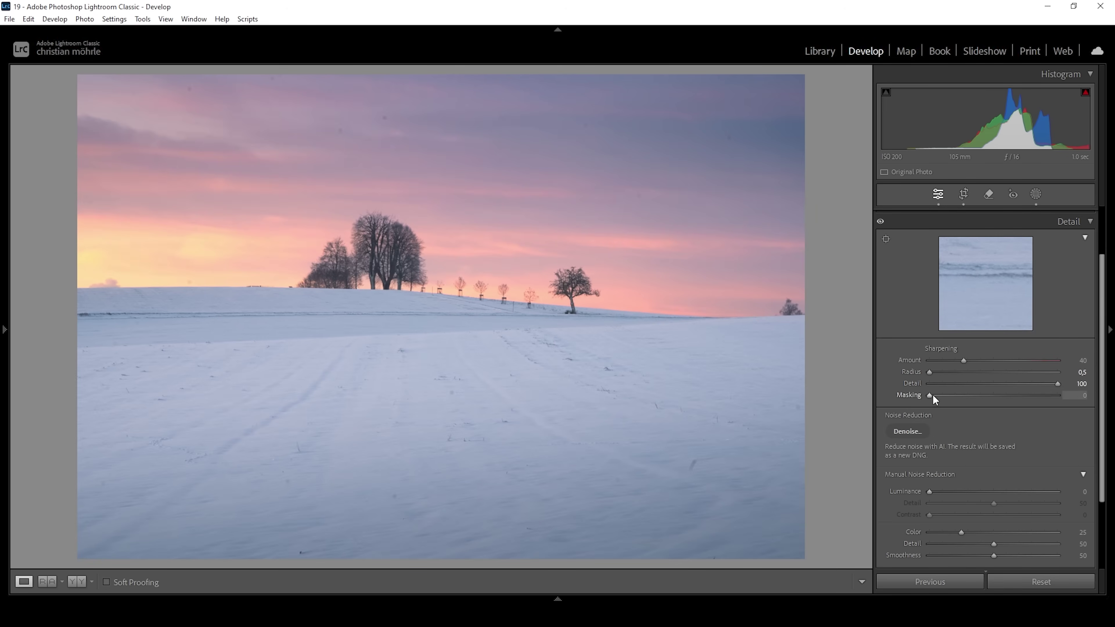
pyautogui.moveTo(930, 395); pyautogui.dragTo(1007, 396)
pyautogui.moveTo(965, 360); pyautogui.dragTo(994, 362)
pyautogui.hotkey('ctrl', '5')
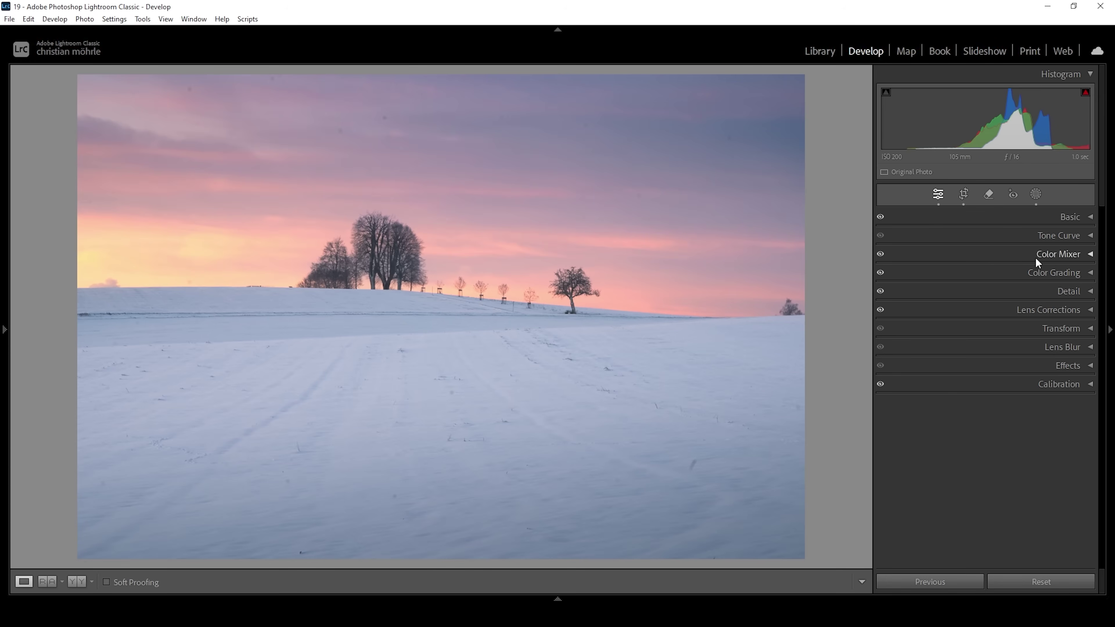
# Step: Set up spot removal in Heal mode with Visualize Spots turned on and its threshold raised slightly
pyautogui.click(989, 195)
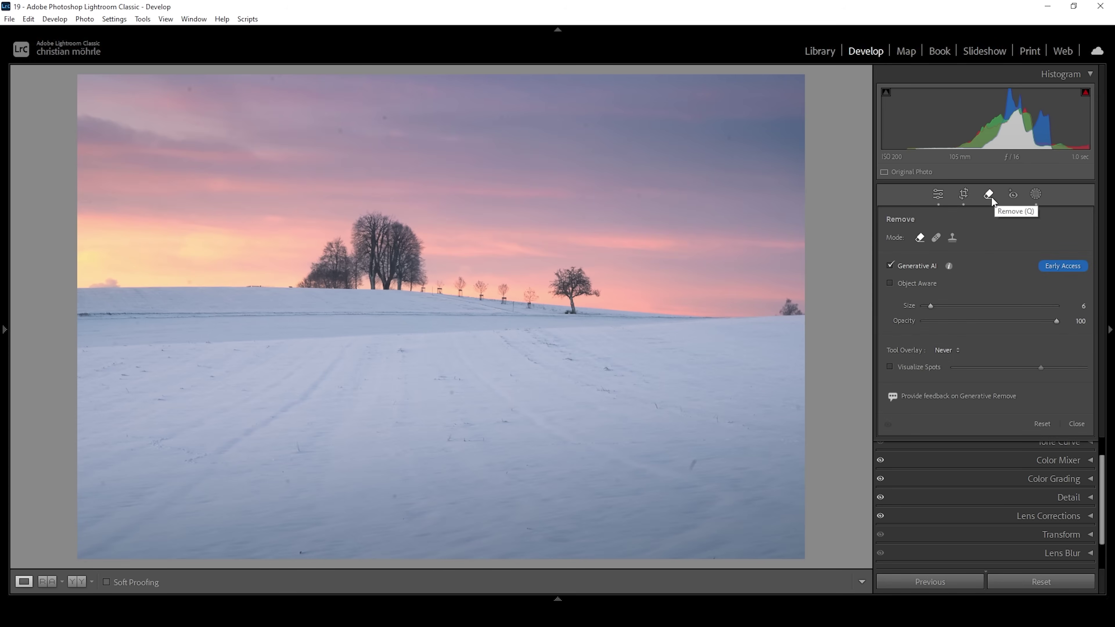
pyautogui.click(936, 238)
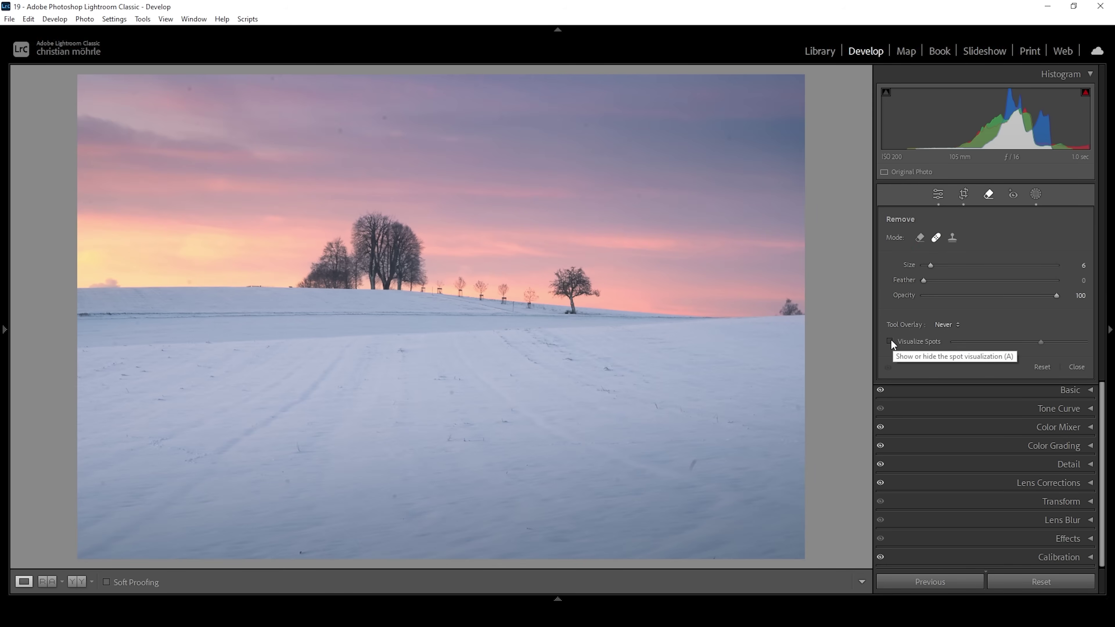
pyautogui.click(890, 341)
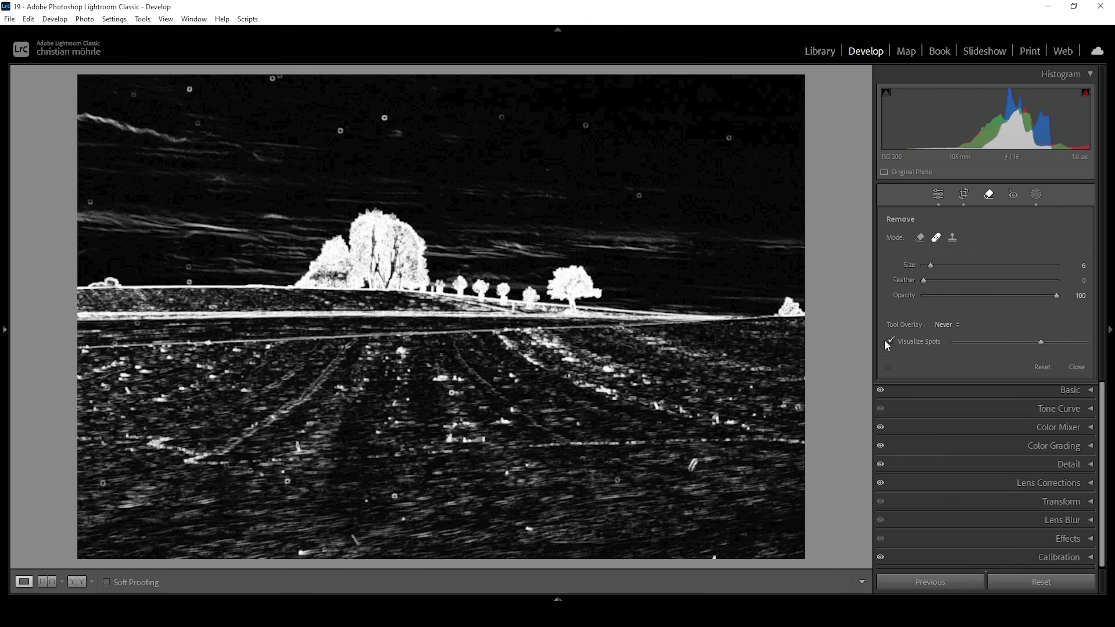
pyautogui.moveTo(1039, 343)
pyautogui.mouseDown()
pyautogui.moveTo(1030, 344)
pyautogui.moveTo(1049, 340)
pyautogui.mouseUp()
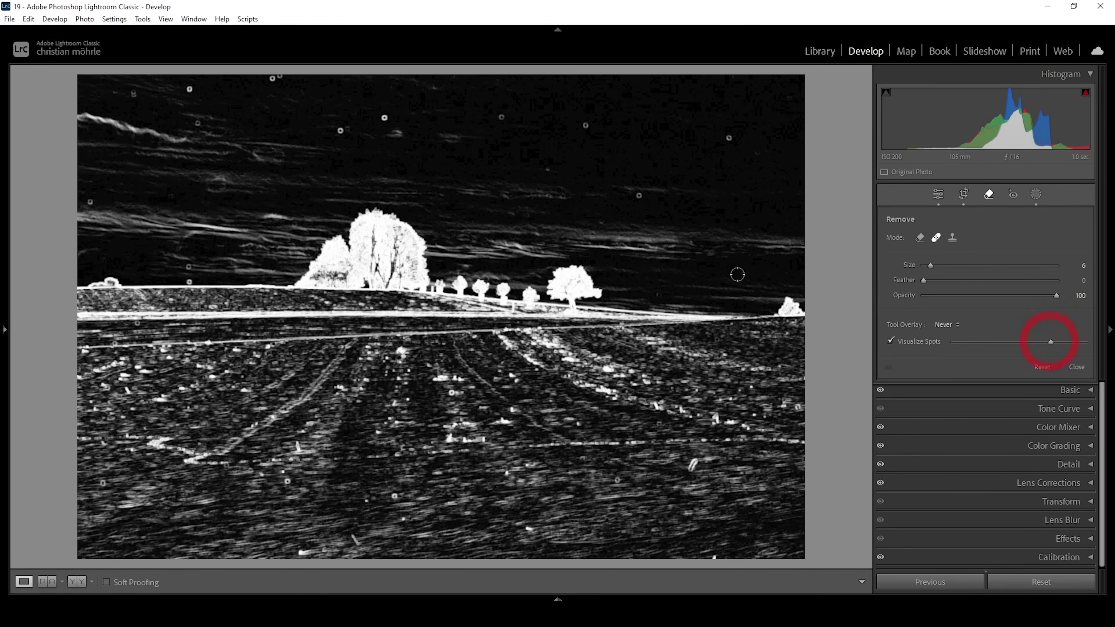
# Step: Heal the dust spots across the upper sky with a size 5 brush, and turn off the spot visualization
pyautogui.scroll(-2, 640, 198)
pyautogui.moveTo(642, 196); pyautogui.dragTo(647, 194)
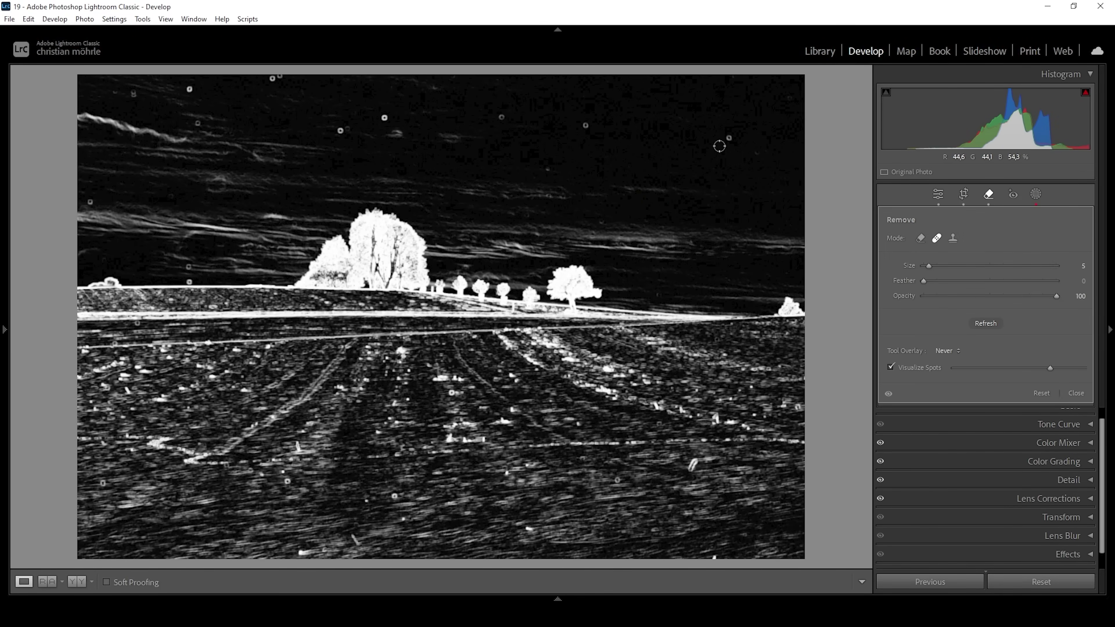
pyautogui.click(729, 139)
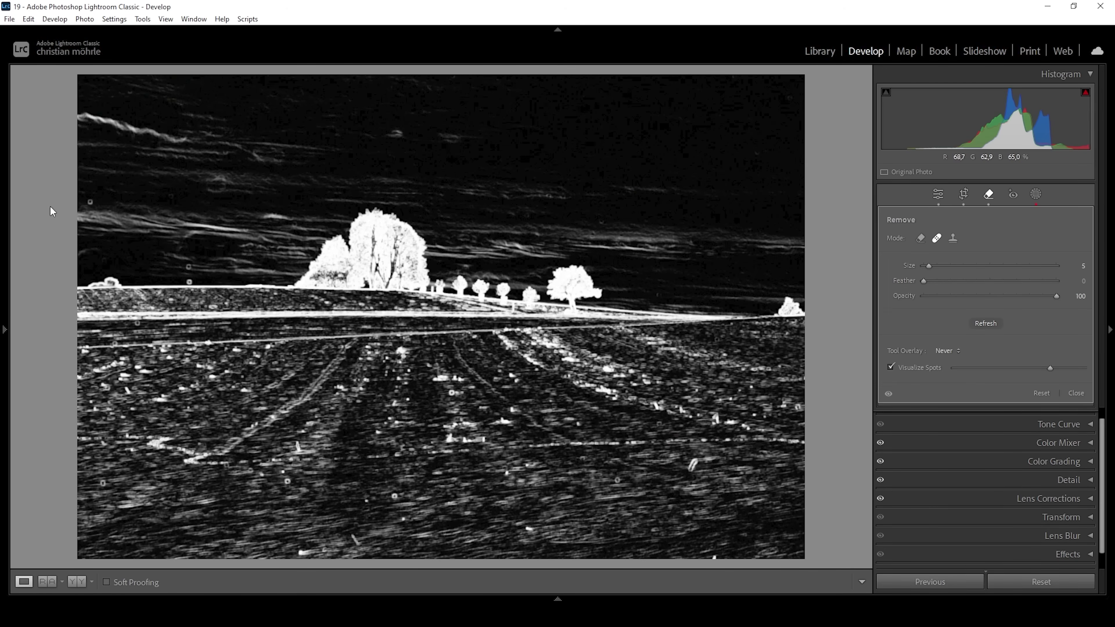
pyautogui.click(891, 368)
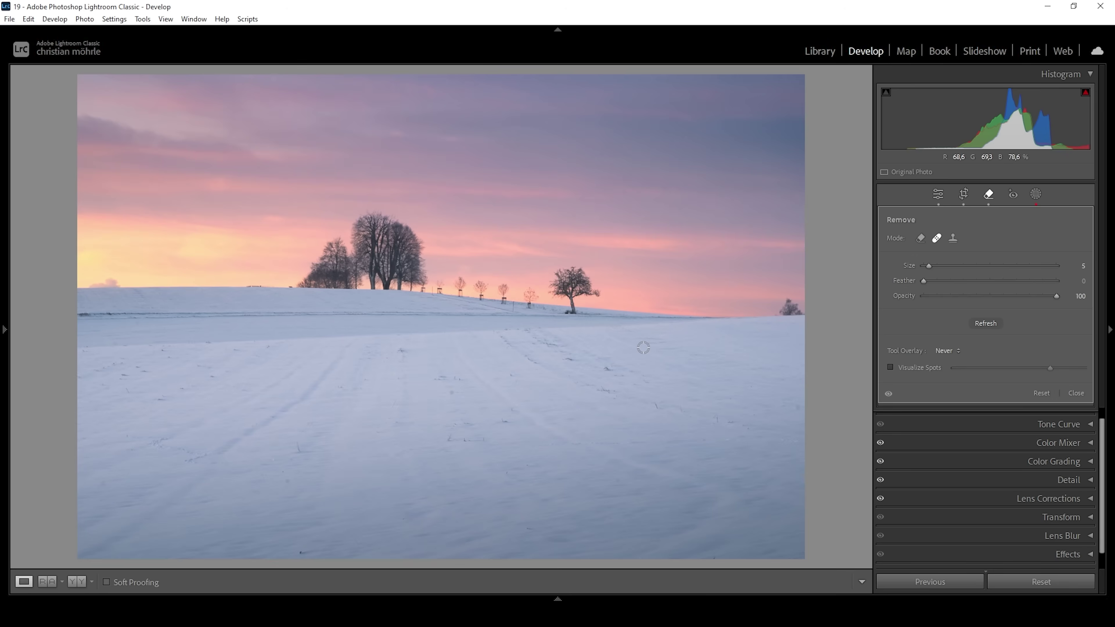